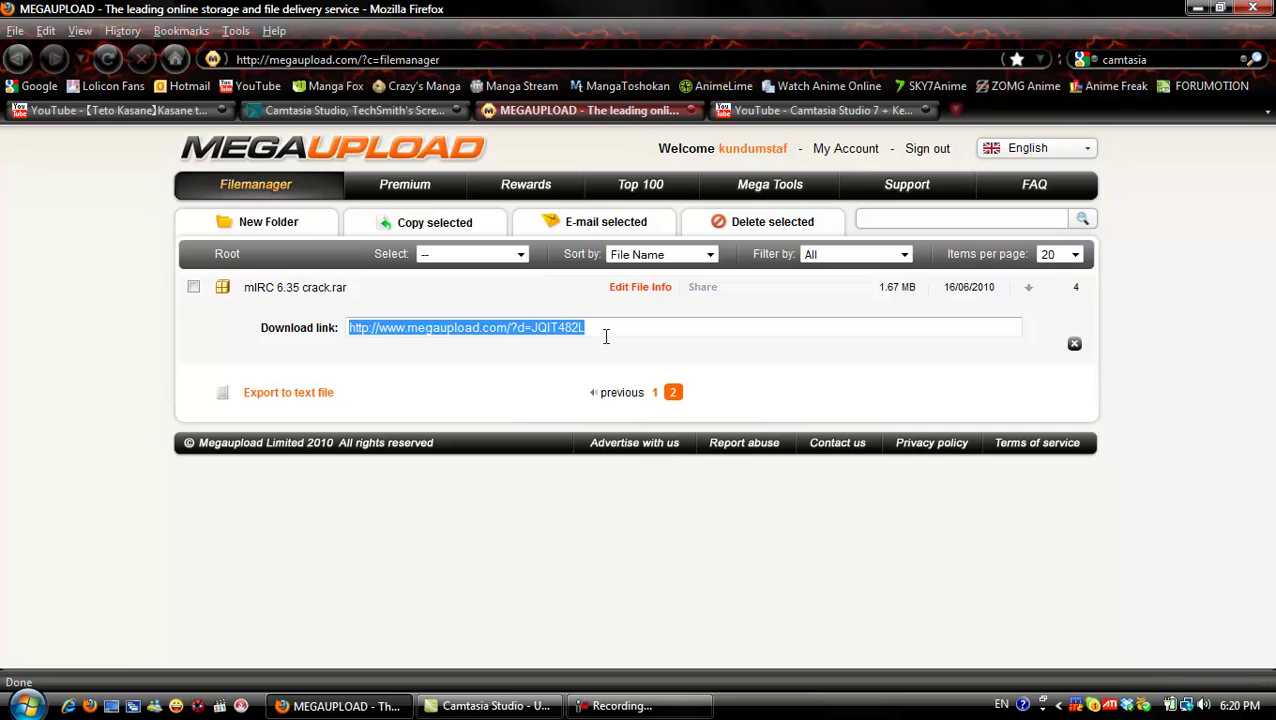
left_click(955, 112)
type("http://www.megaupload.com/?d=JQIT482L")
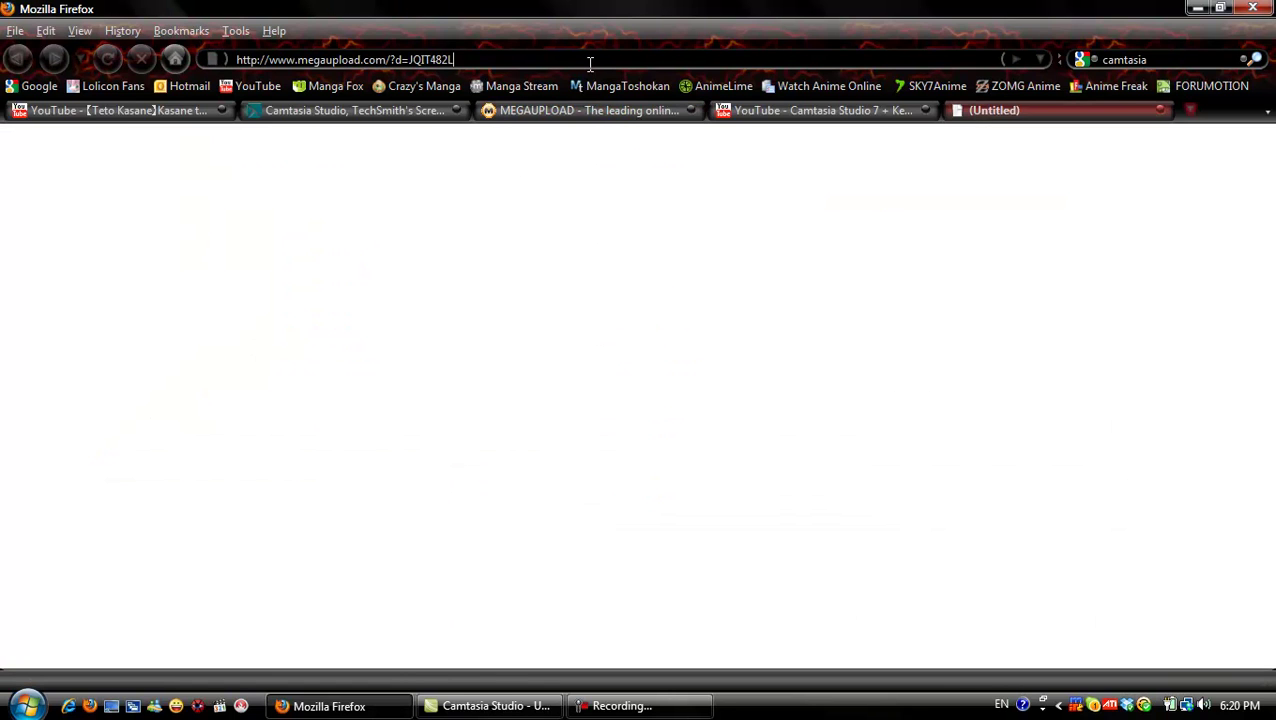
key("Return")
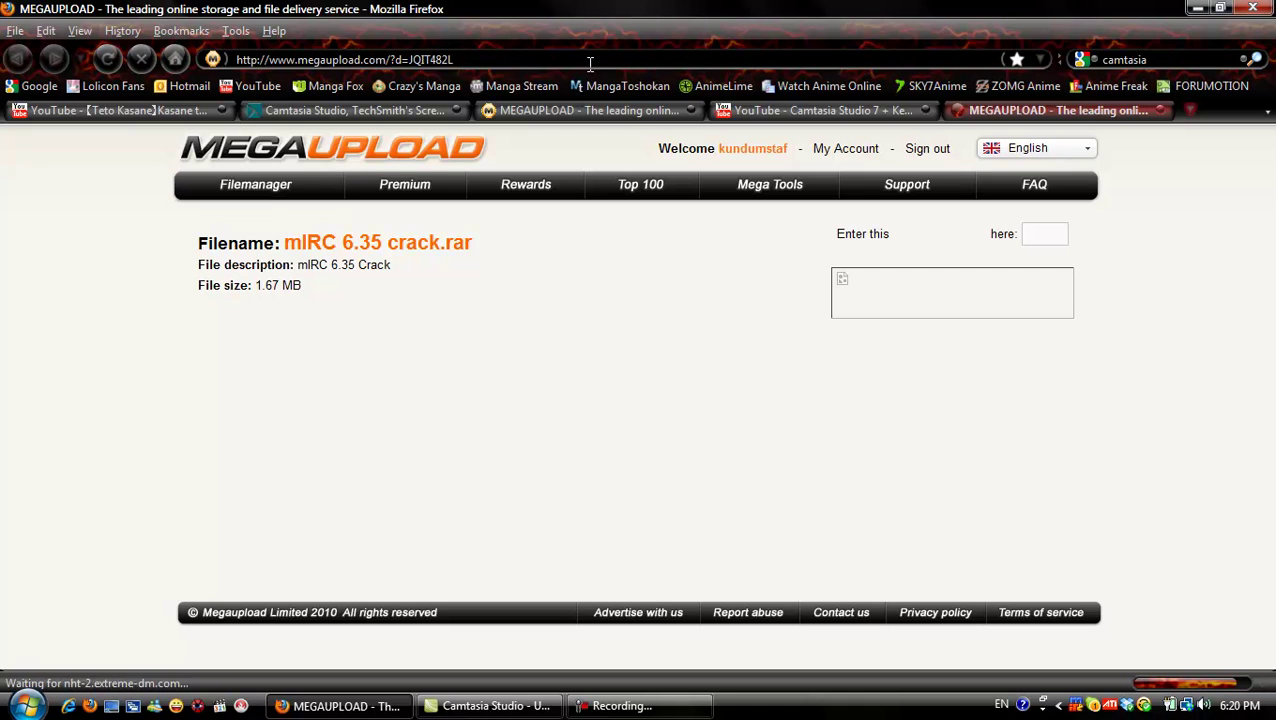
left_click(1159, 110)
left_click(1200, 8)
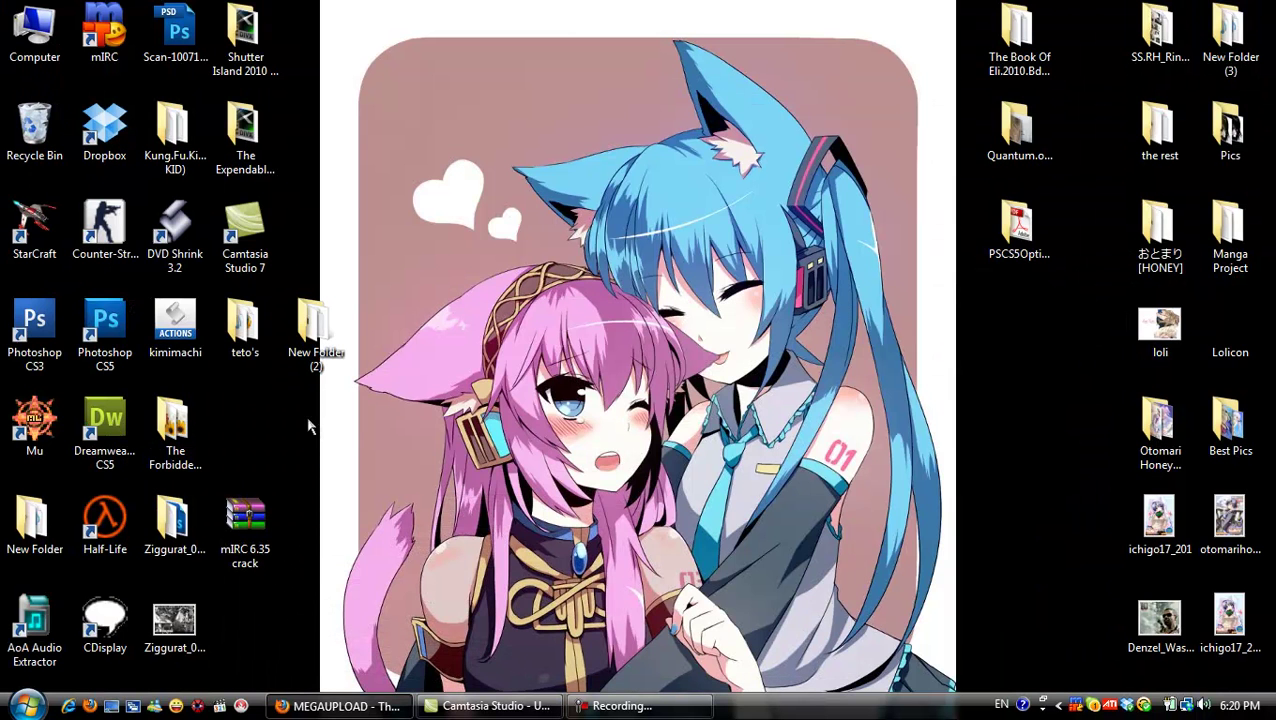
Step: Extract the mIRC 6.35 crack folder from the desktop archive onto the desktop and open the extracted folder
left_click(258, 522)
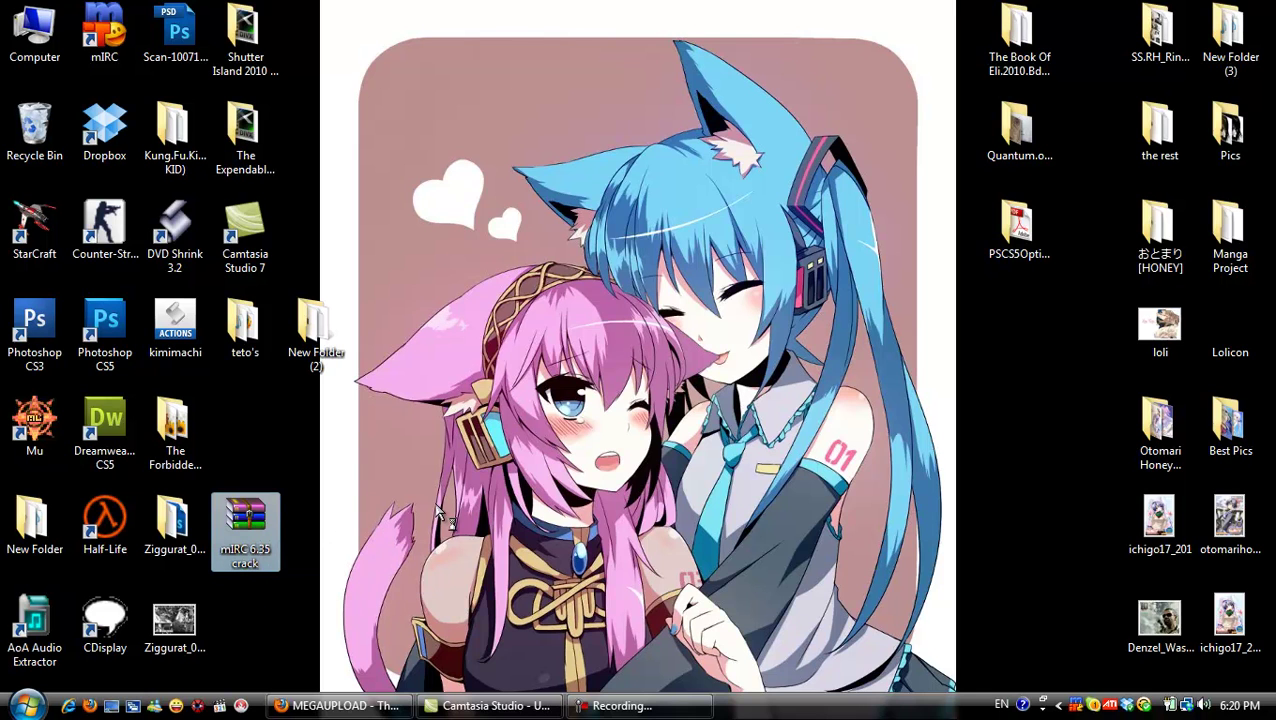
key("Return")
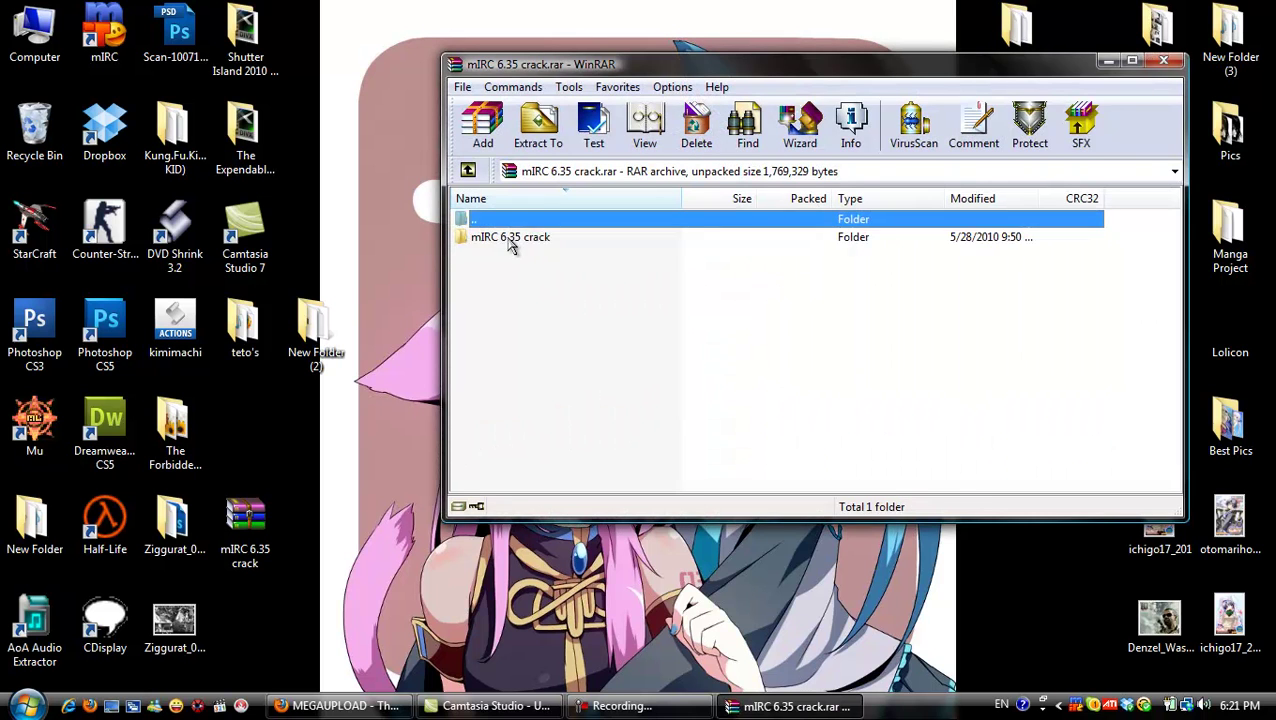
left_click_drag(512, 238, 353, 464)
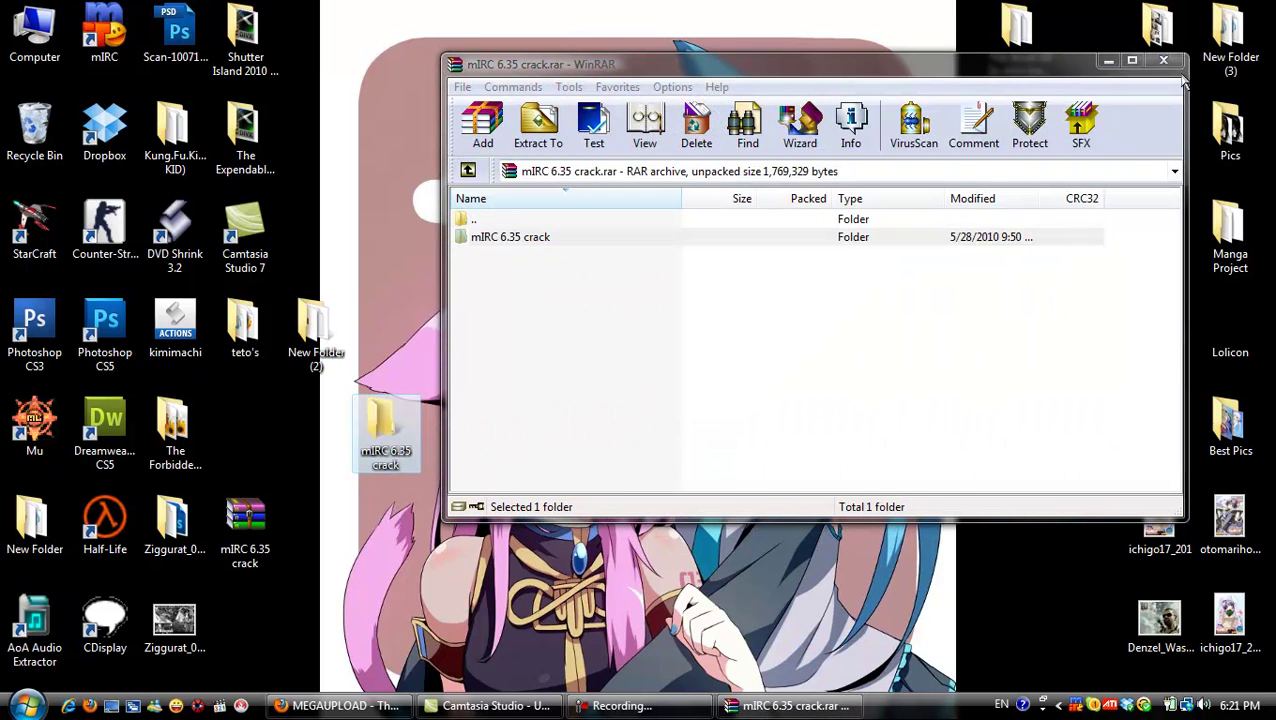
left_click(1163, 61)
double_click(366, 420)
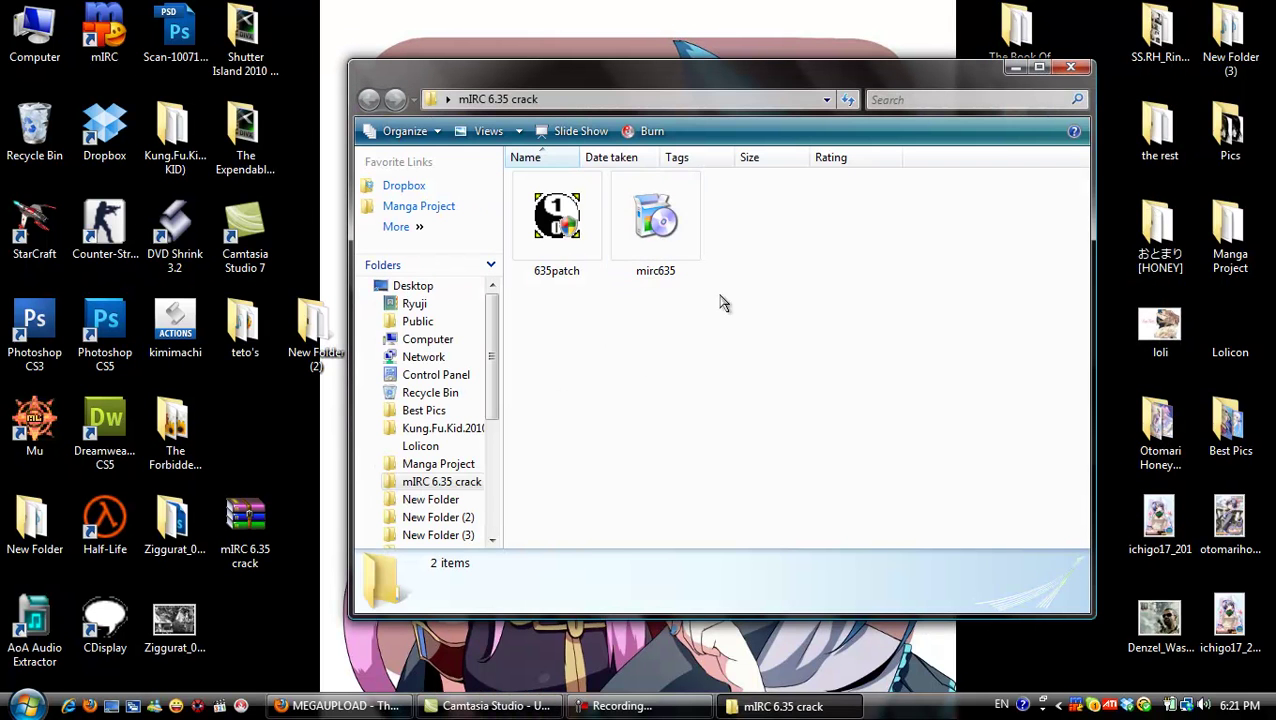
Step: Walk through the mirc635 setup to the install location, decline using the existing mIRC folder, and cancel the setup
left_click_drag(724, 303, 806, 339)
left_click(683, 278)
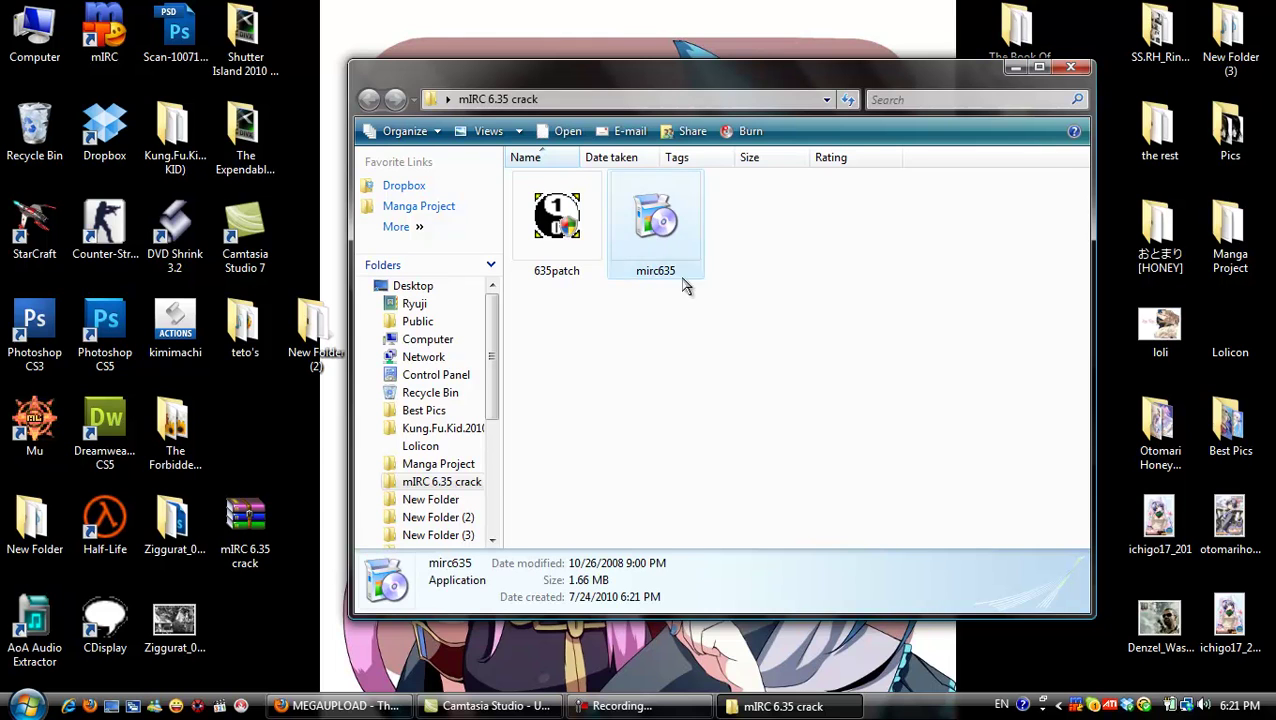
double_click(668, 238)
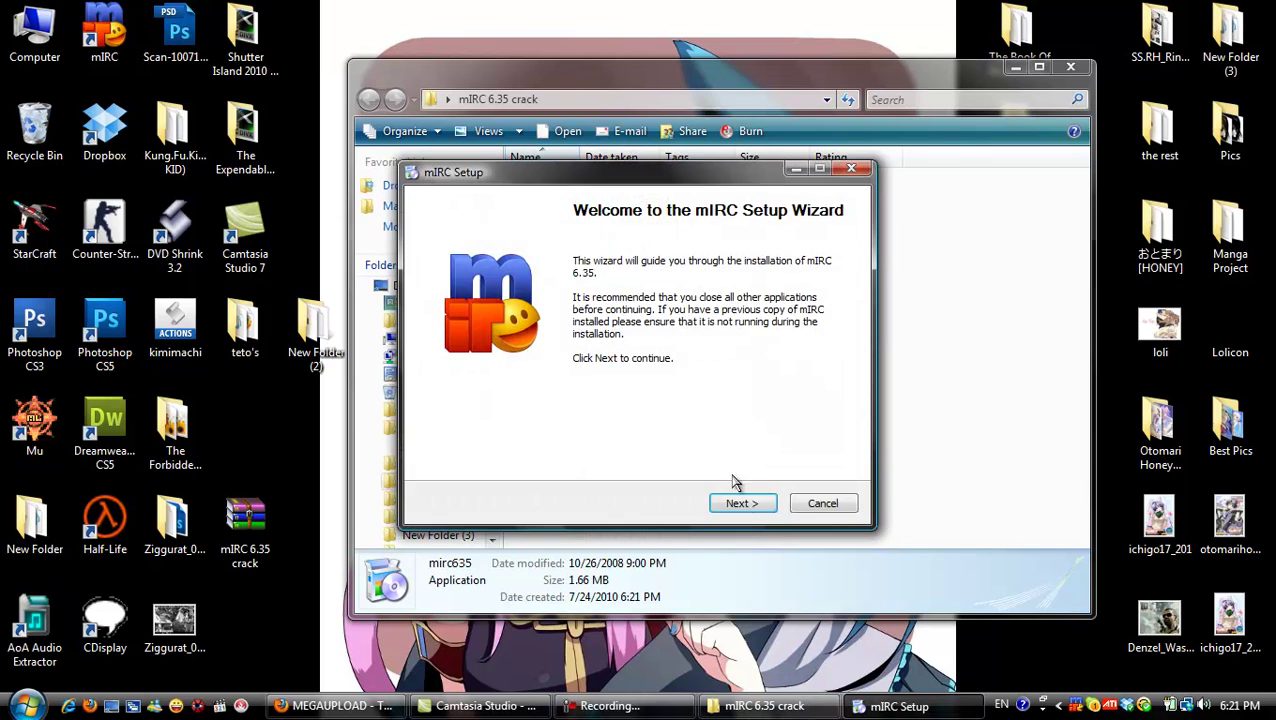
left_click(739, 502)
left_click(742, 503)
left_click(742, 503)
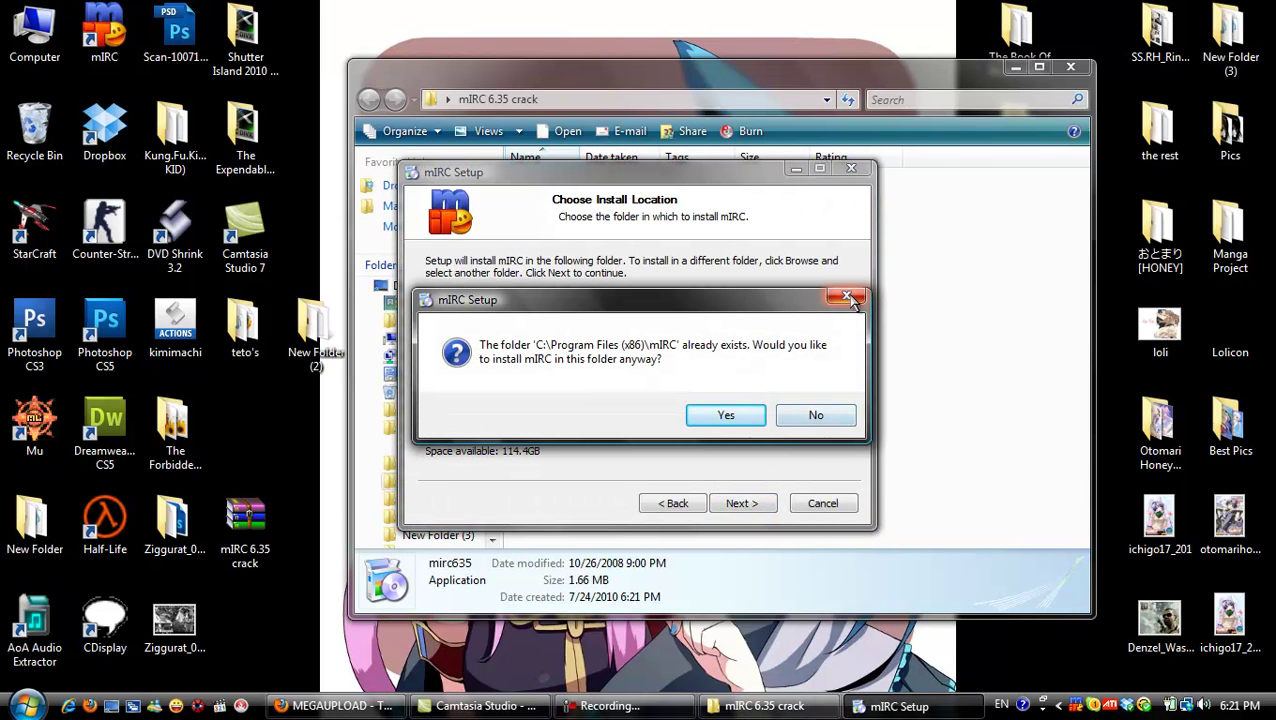
left_click(814, 415)
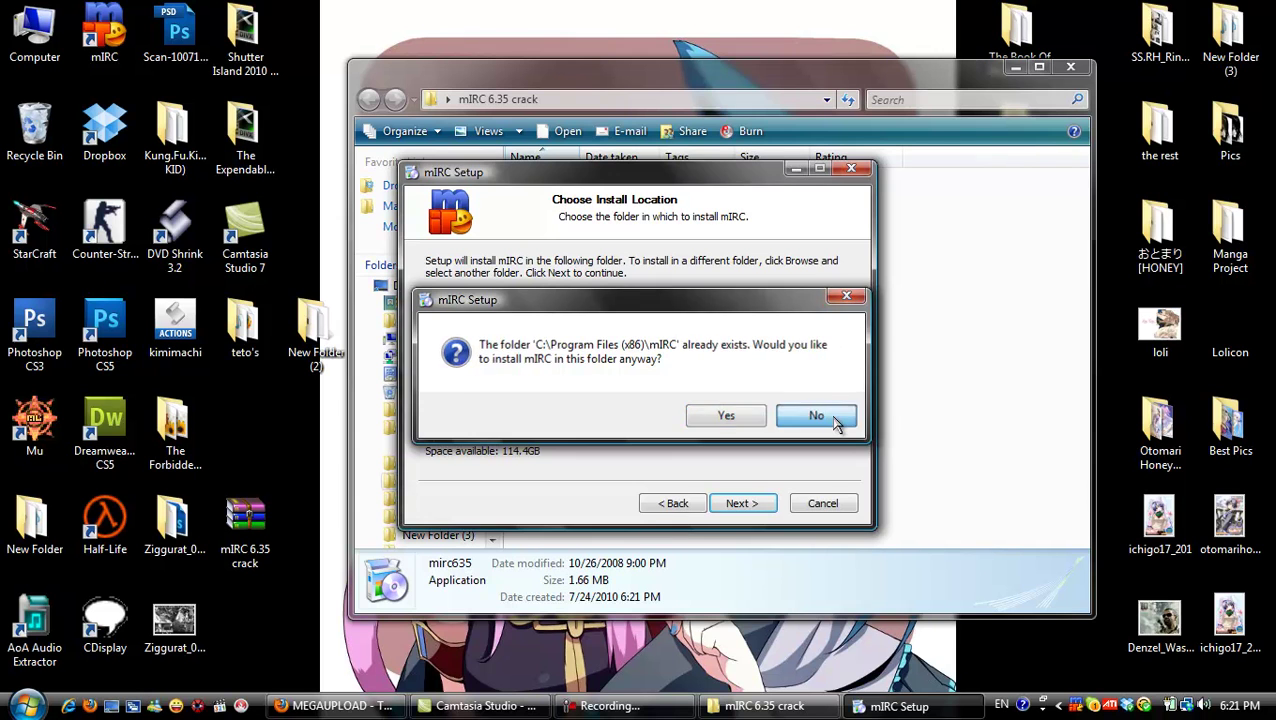
left_click(814, 503)
Step: Open the mIRC program folder inside Program Files (x86) on Local Disk (C:)
left_click(600, 262)
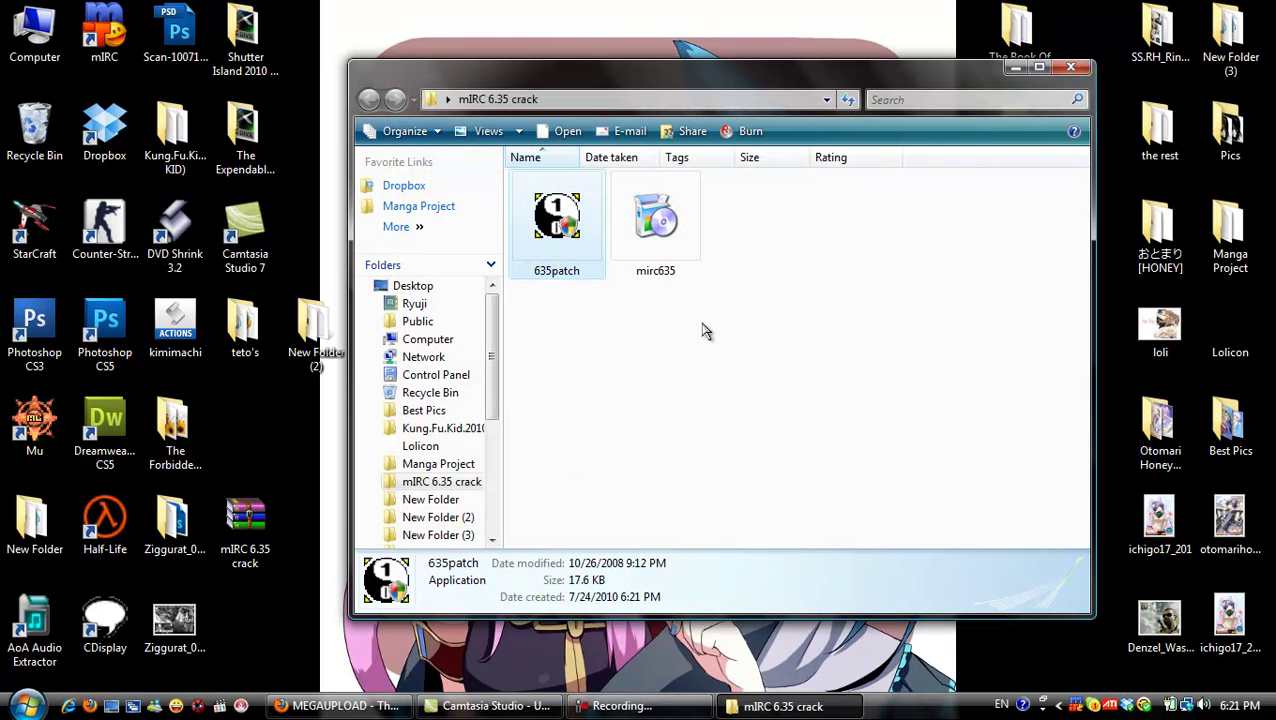
double_click(40, 44)
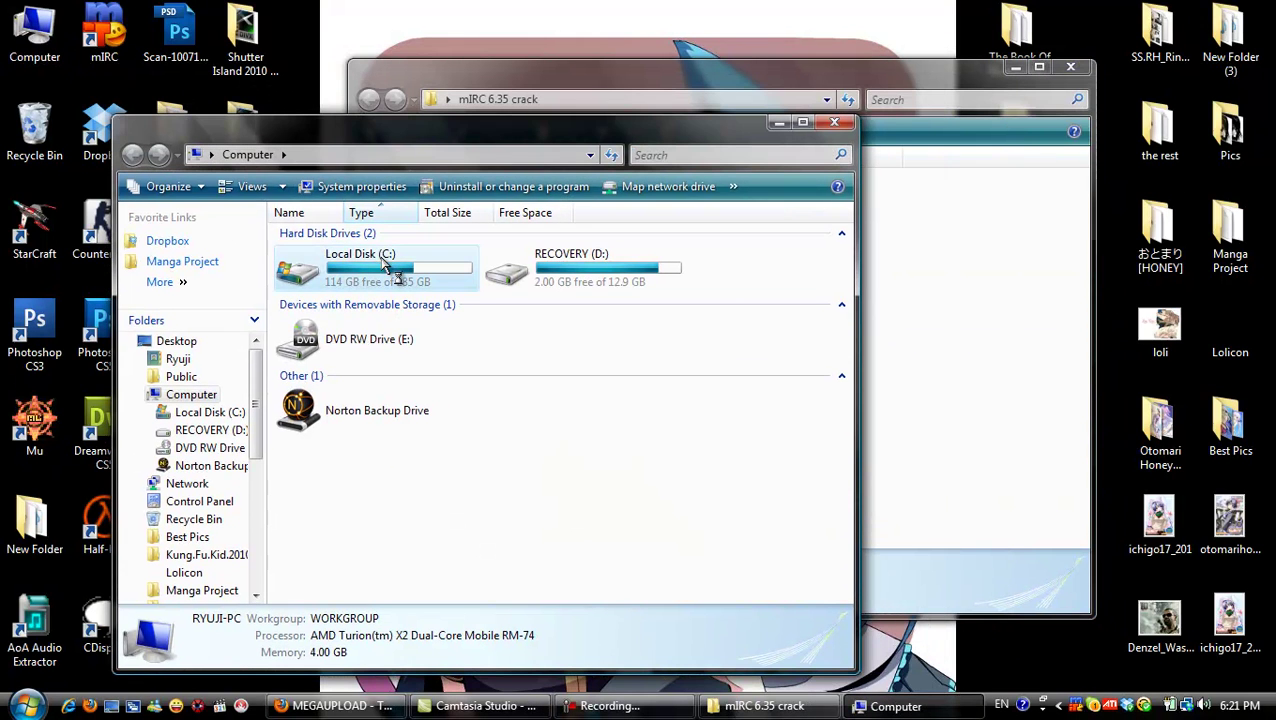
double_click(388, 270)
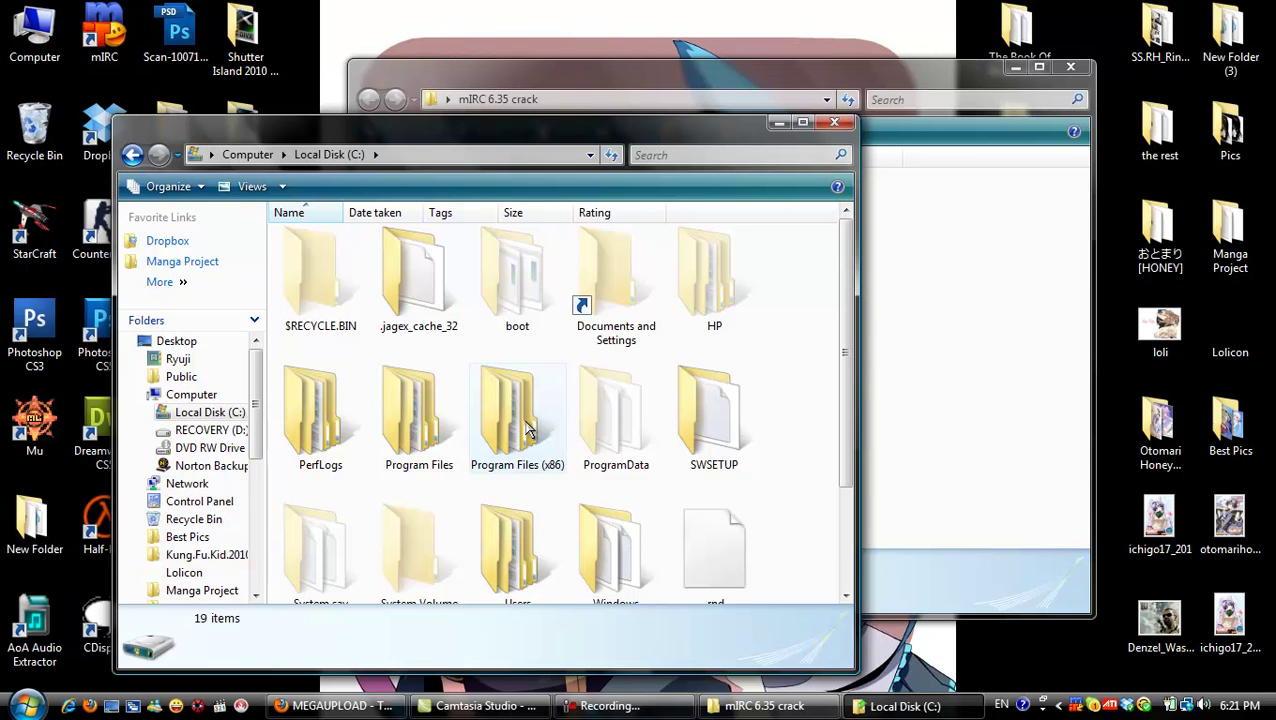
double_click(530, 422)
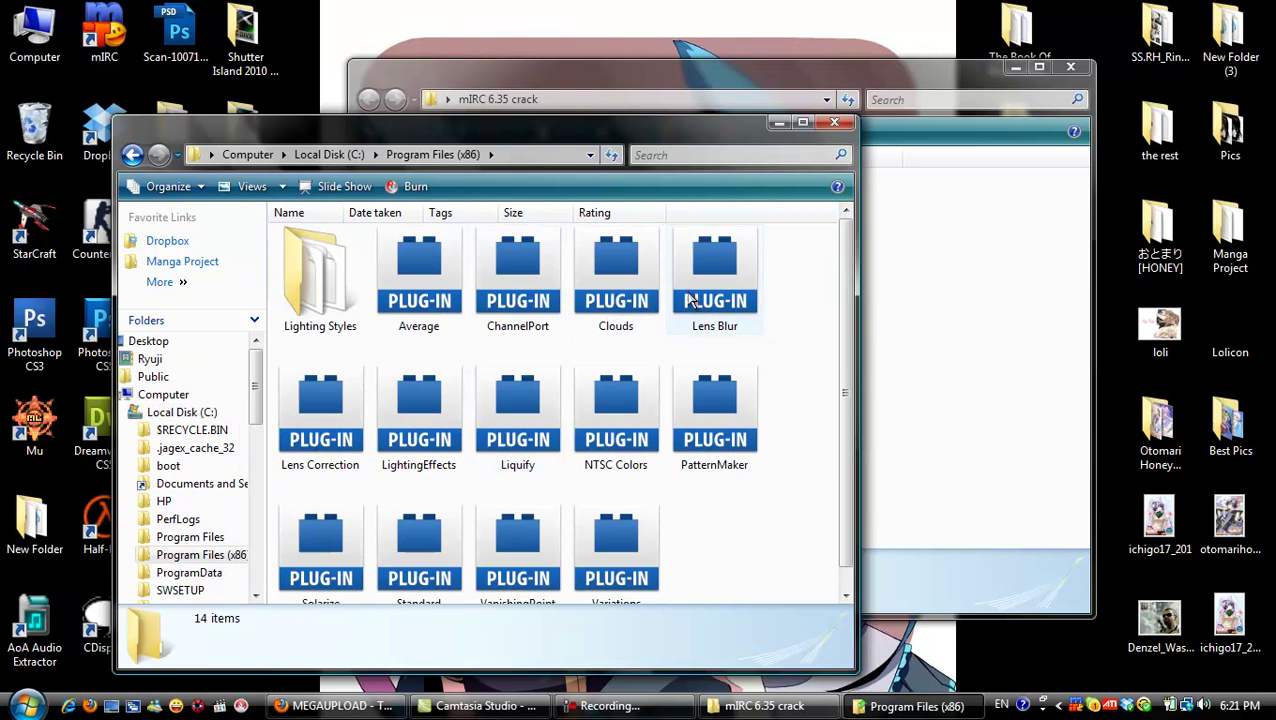
left_click_drag(845, 248, 843, 413)
double_click(703, 313)
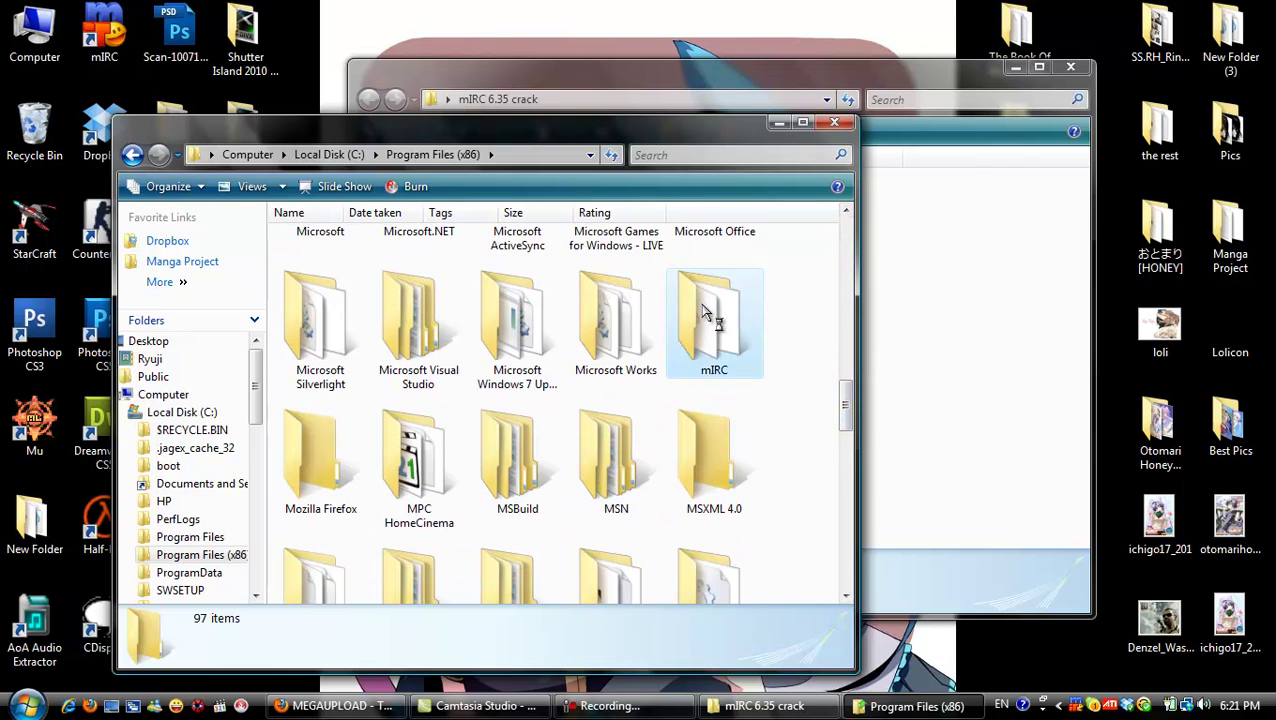
Step: Copy 635patch from the mIRC 6.35 crack folder into the mIRC program folder with administrator permission, and close the crack folder
left_click(926, 310)
left_click_drag(650, 72, 916, 67)
left_click(822, 232)
right_click(822, 232)
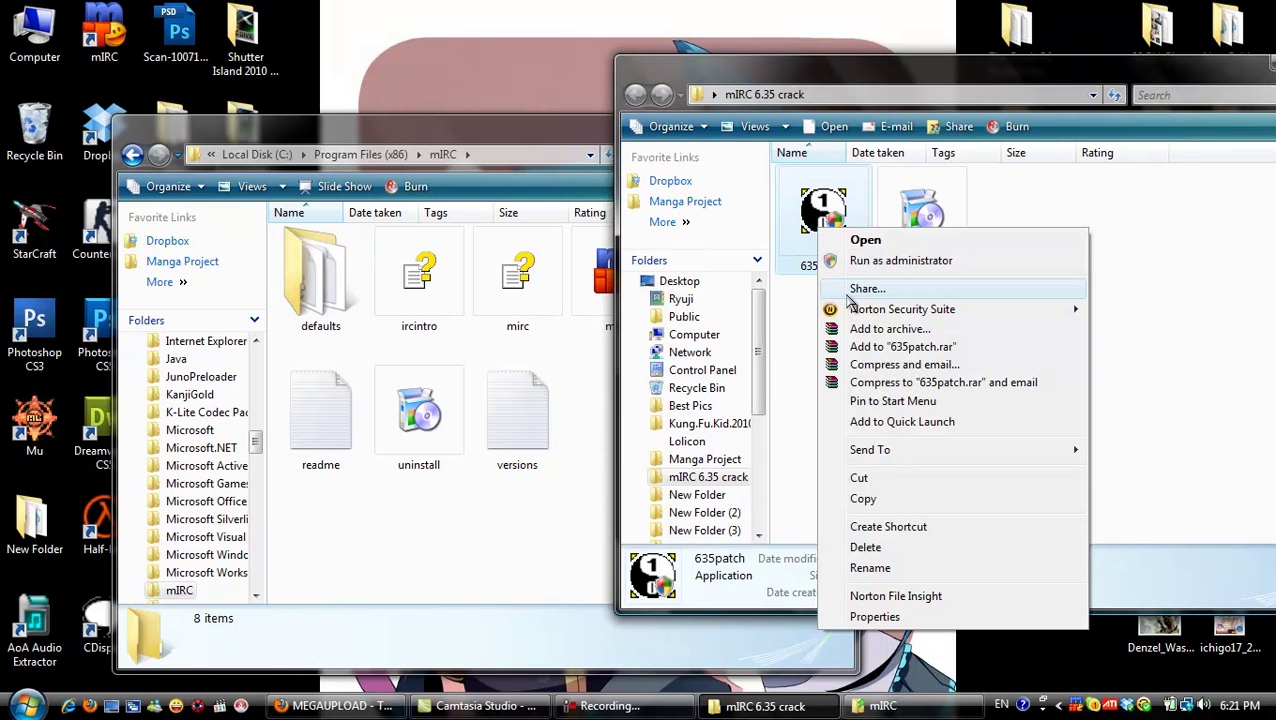
left_click(880, 498)
left_click(545, 517)
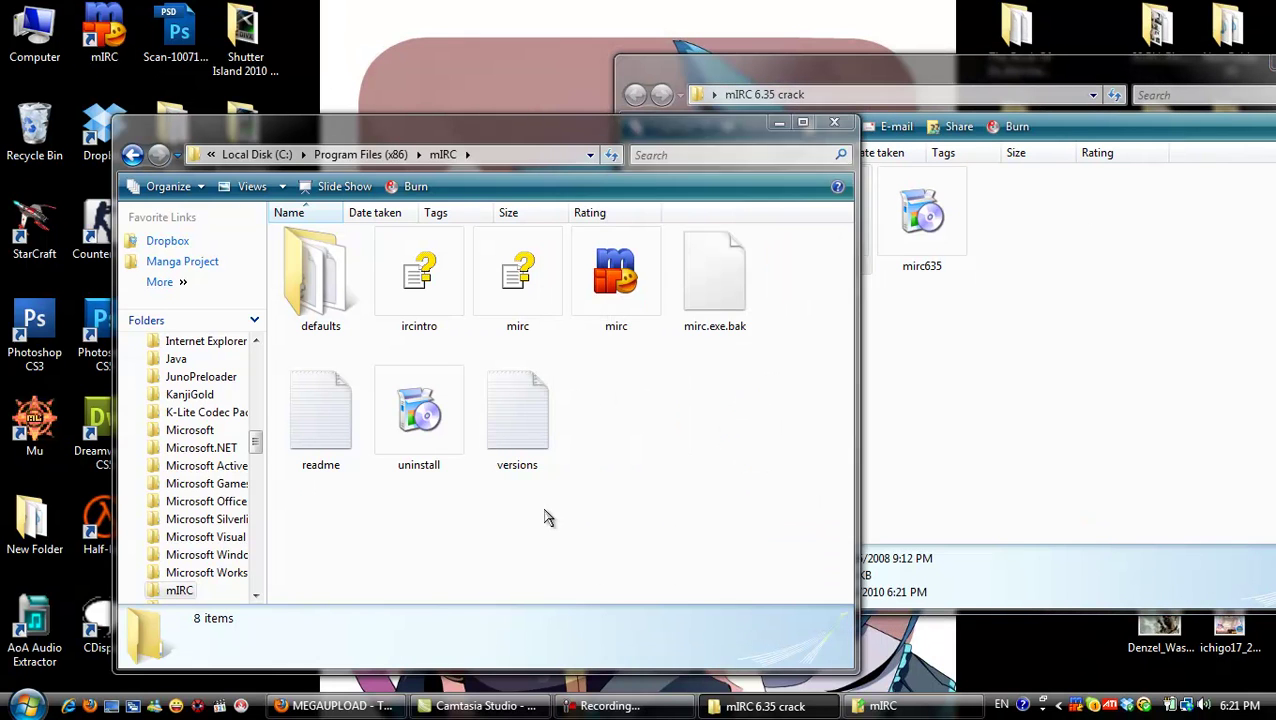
right_click(666, 428)
left_click(745, 314)
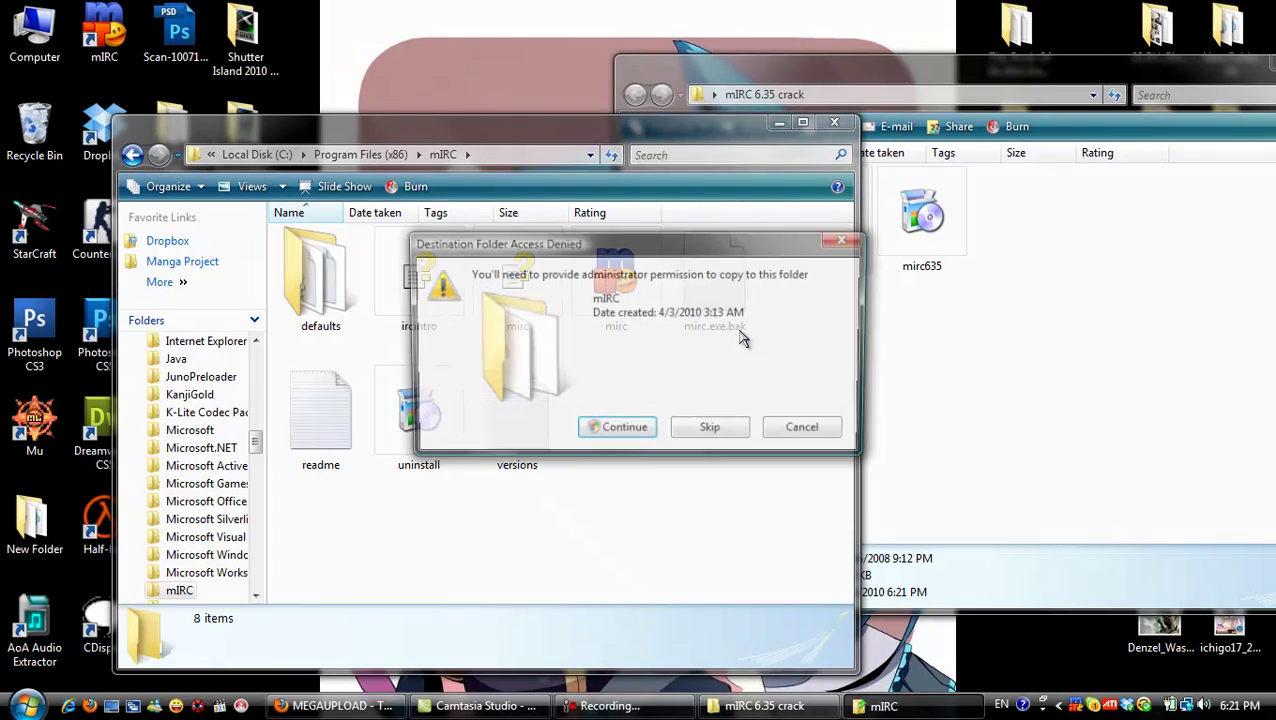
left_click(640, 435)
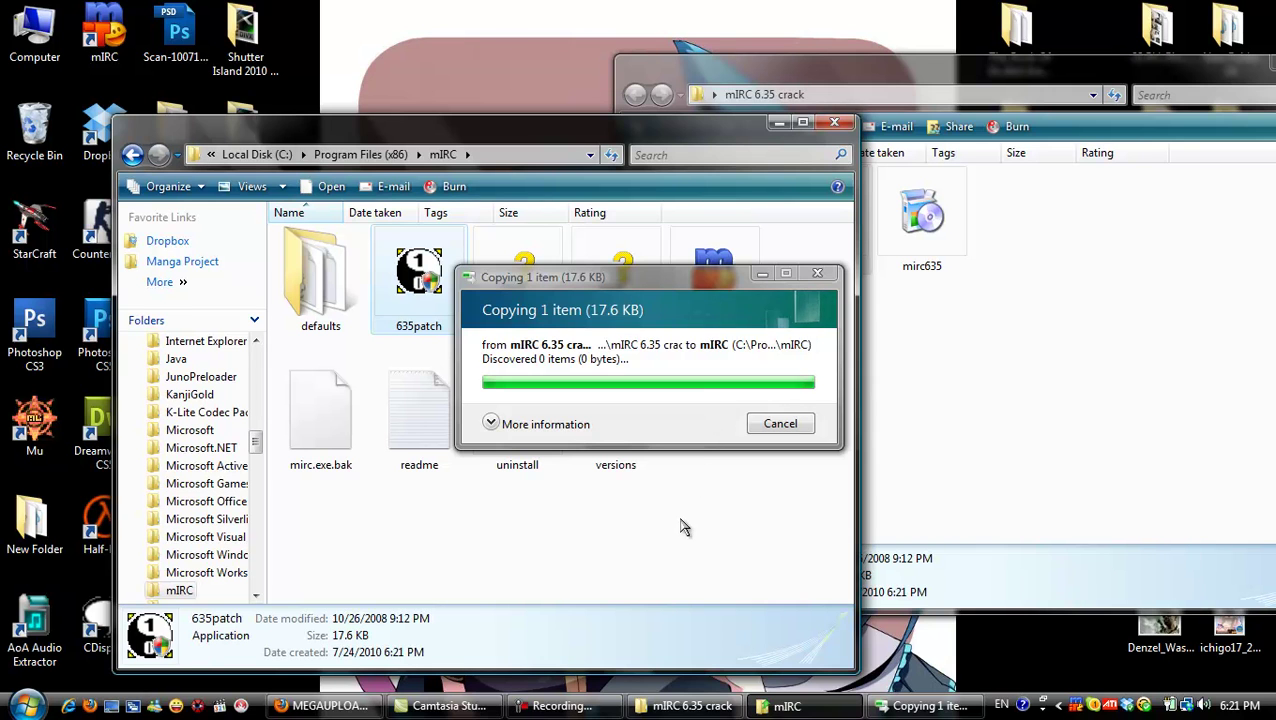
left_click(983, 398)
left_click_drag(1088, 86, 890, 64)
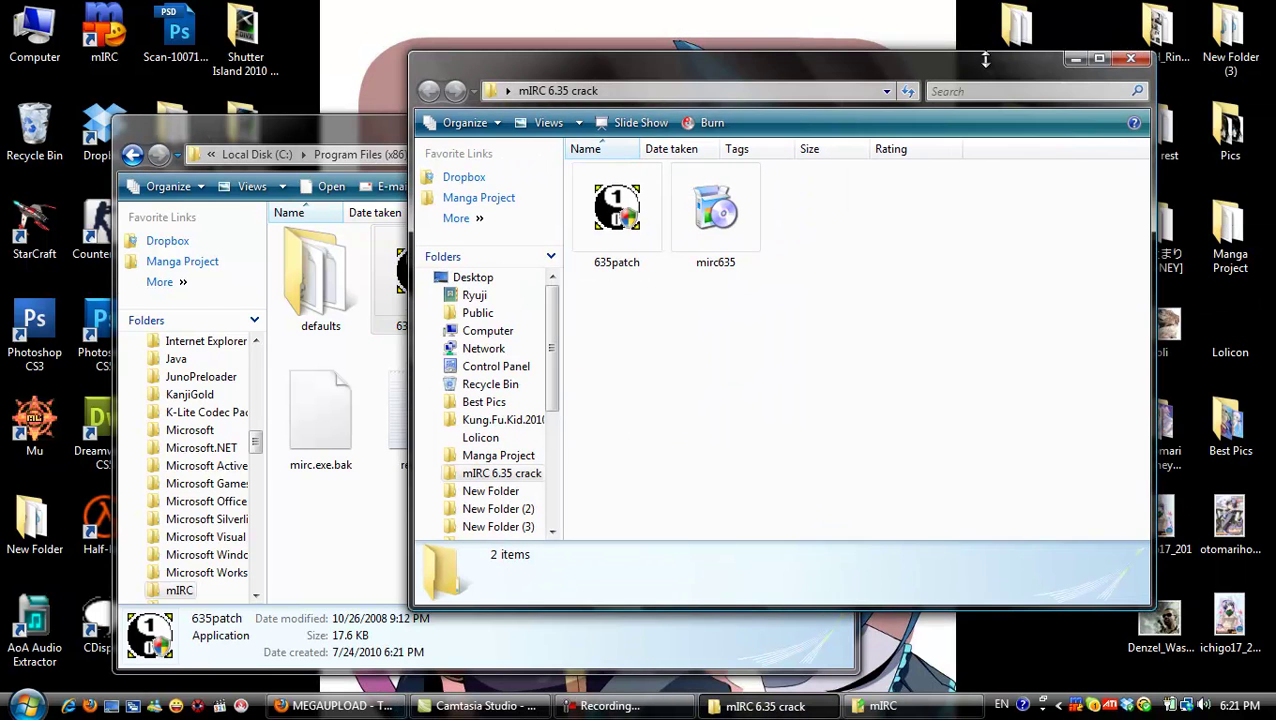
left_click(1096, 46)
Step: Try to patch mirc.exe with 635patch from the mIRC program folder, and close the patcher and the folder
double_click(420, 275)
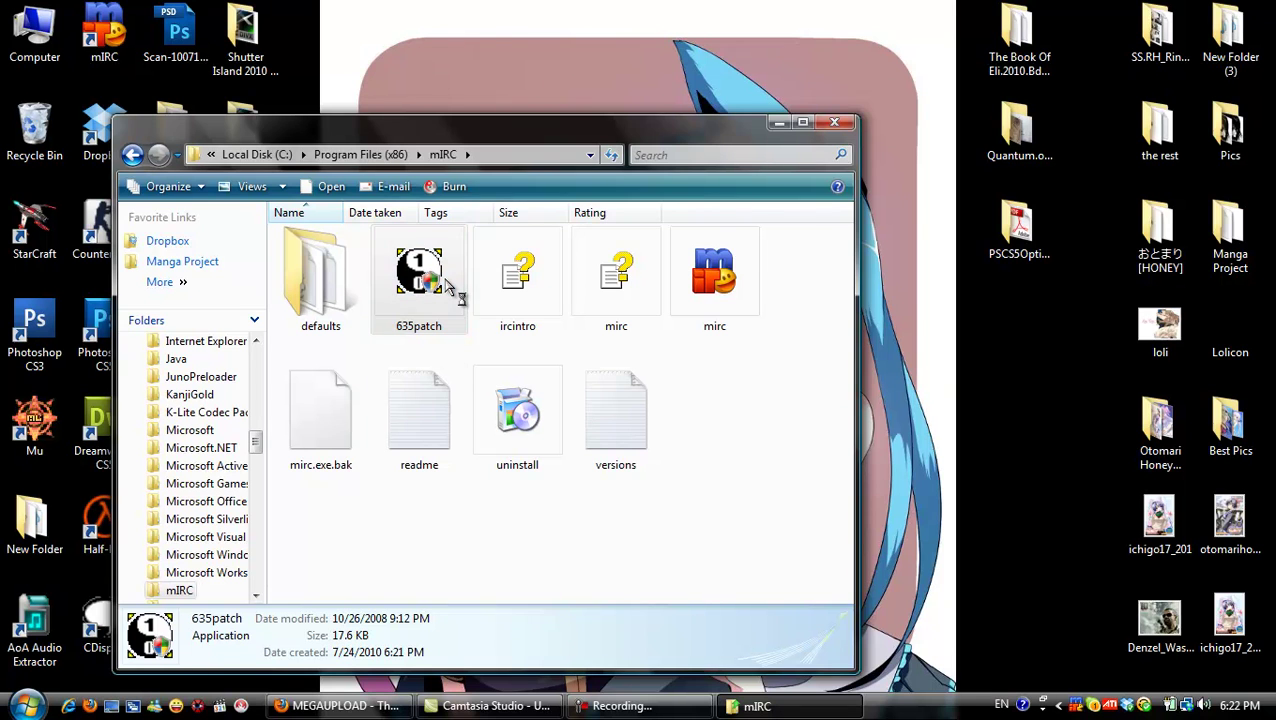
left_click(750, 440)
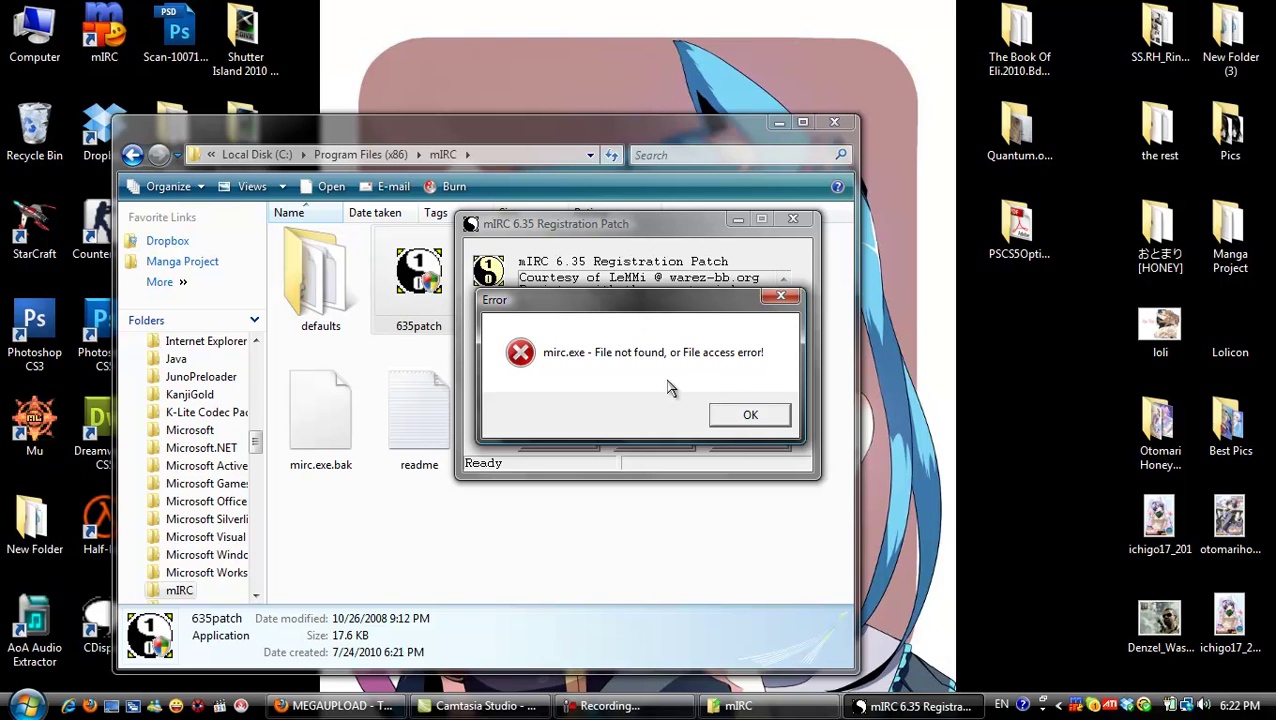
left_click(748, 418)
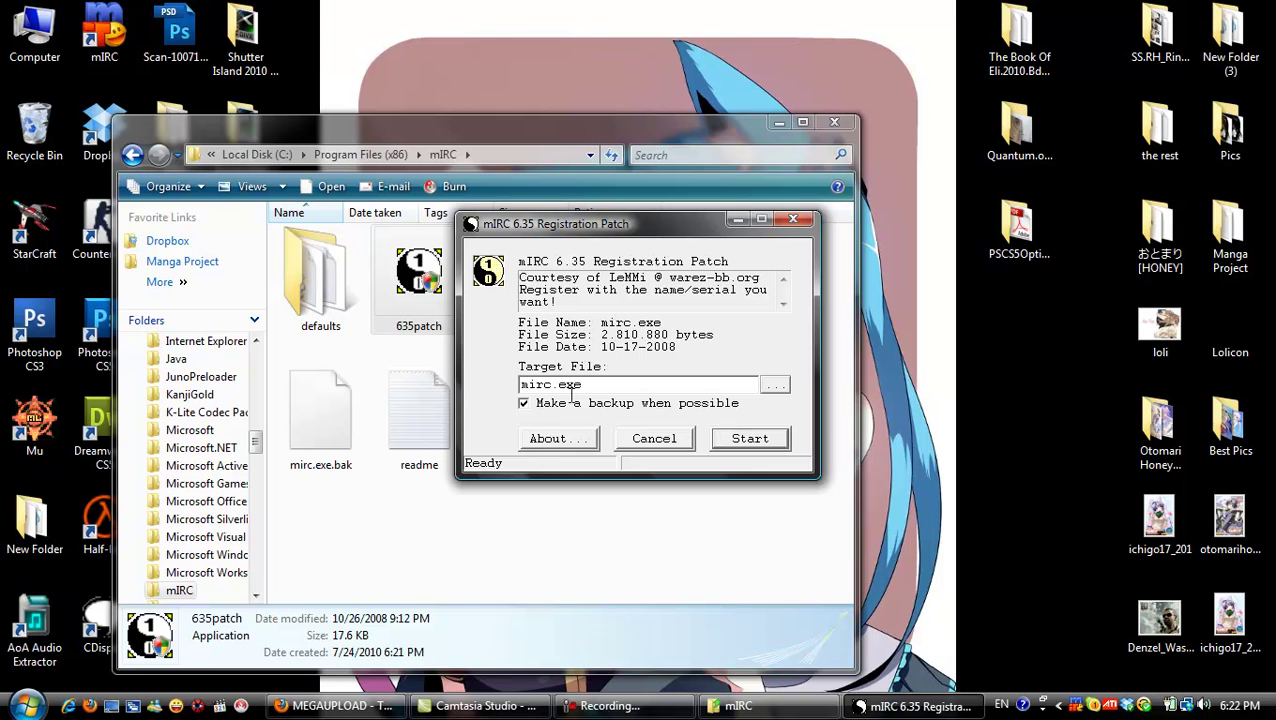
left_click(793, 219)
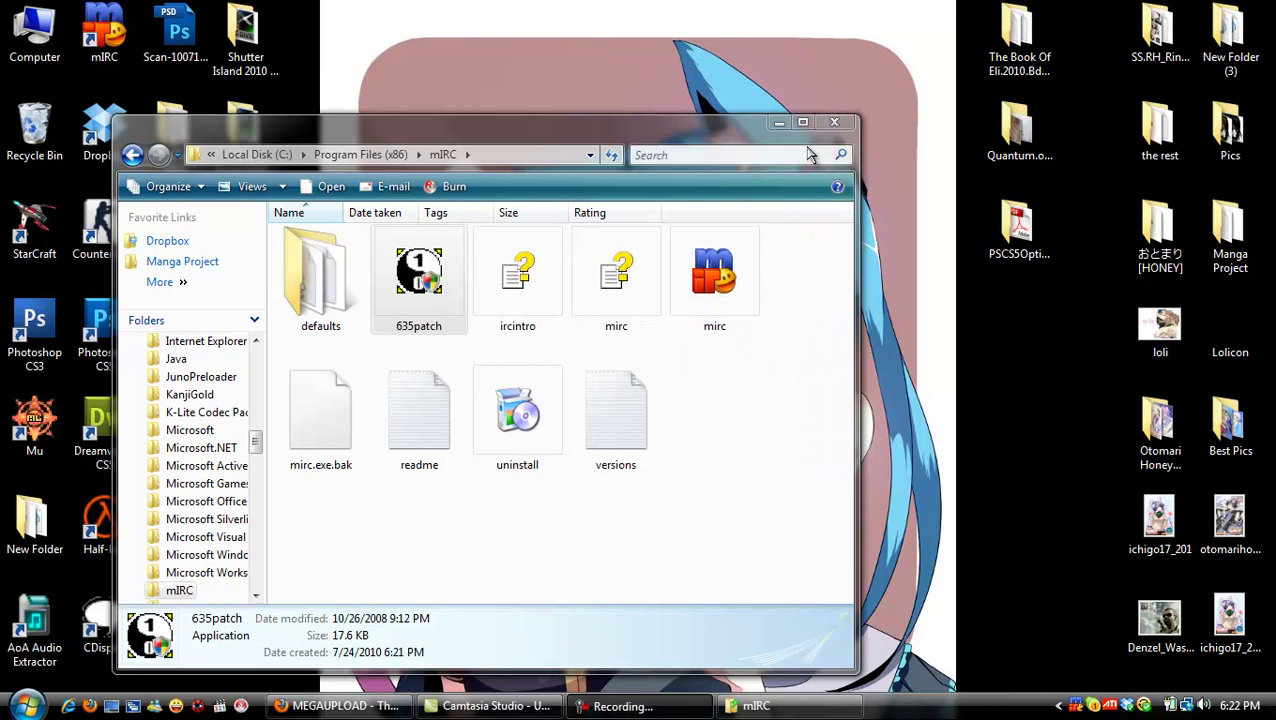
left_click(835, 123)
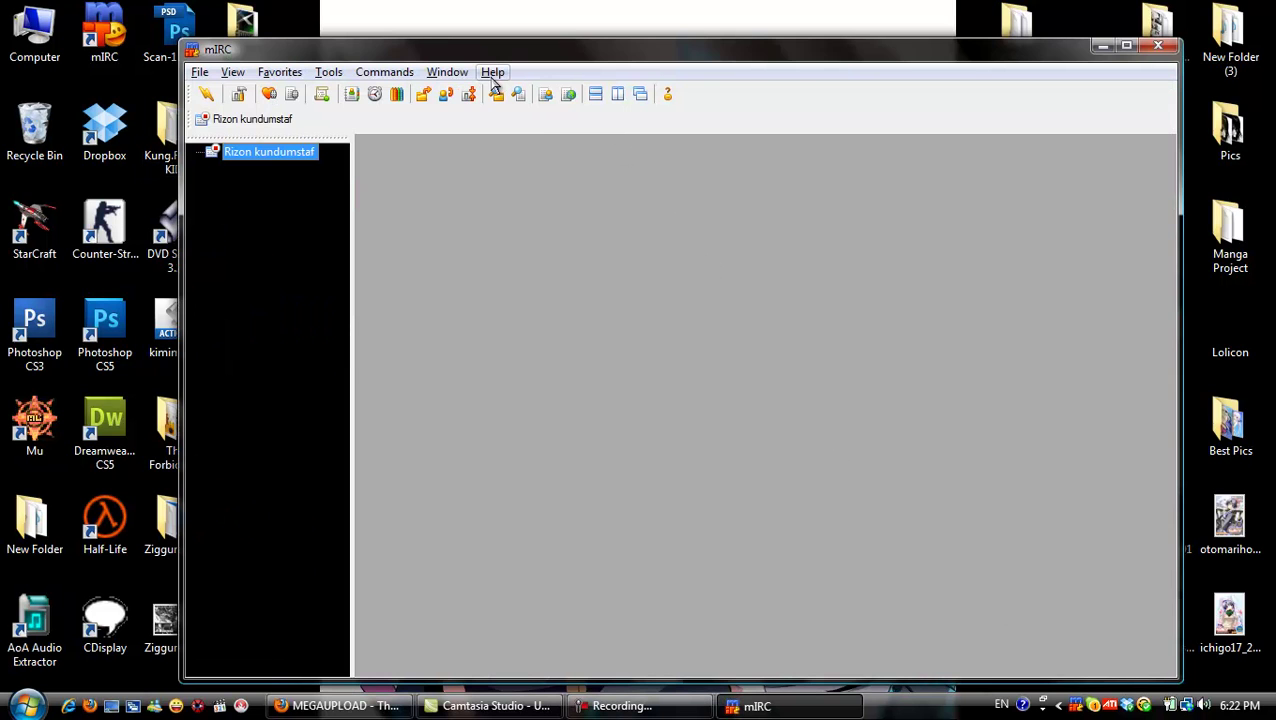
Step: Check the version and registration details in mIRC's About window and close it
left_click(493, 73)
left_click(491, 72)
left_click(494, 73)
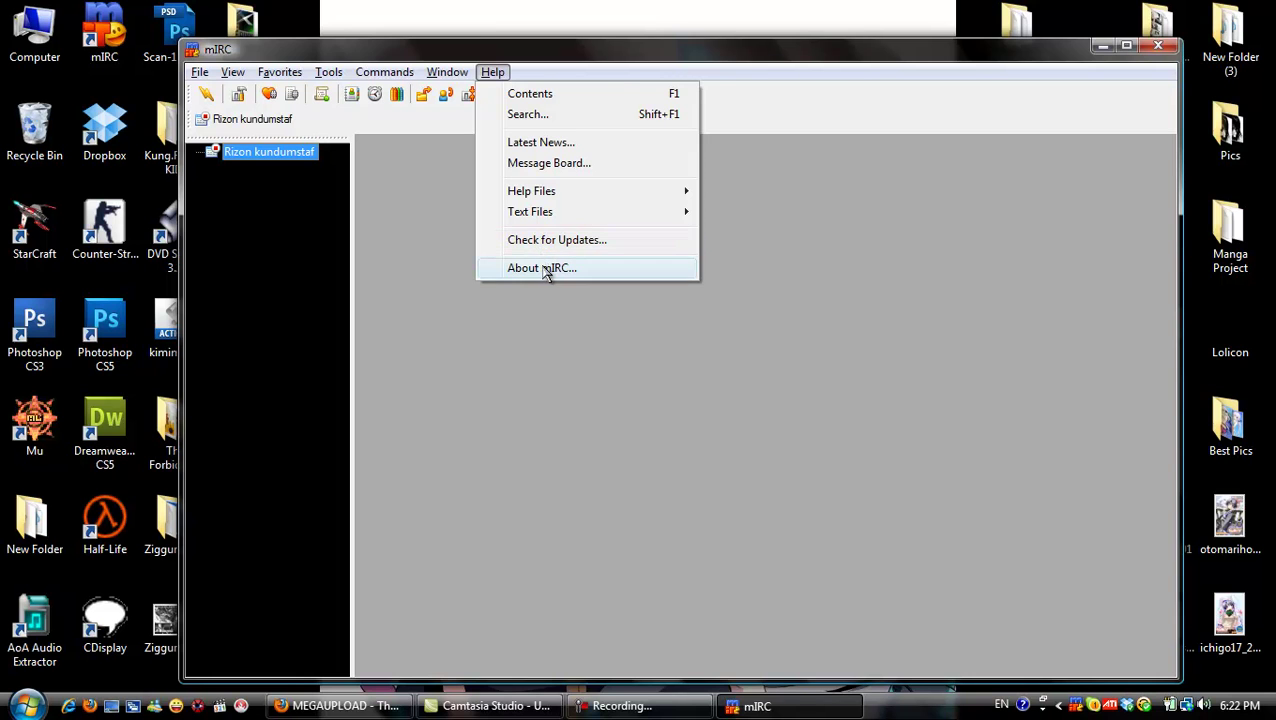
left_click(547, 272)
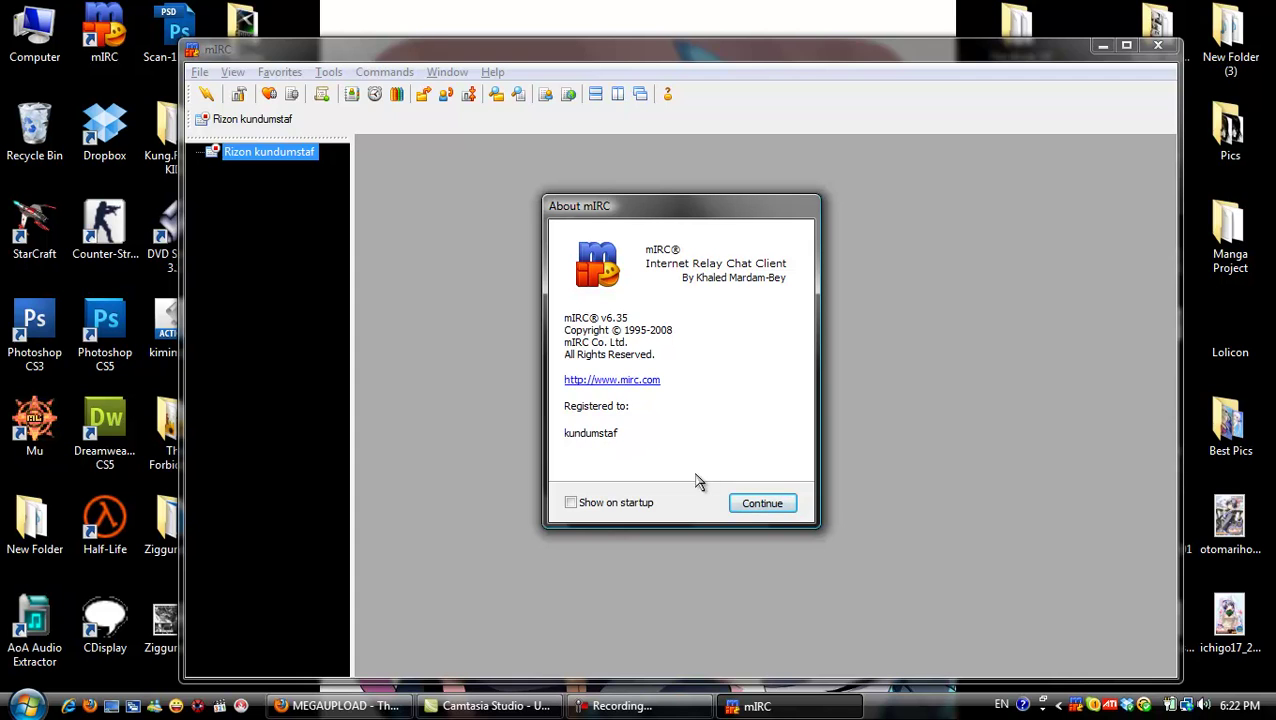
left_click(764, 504)
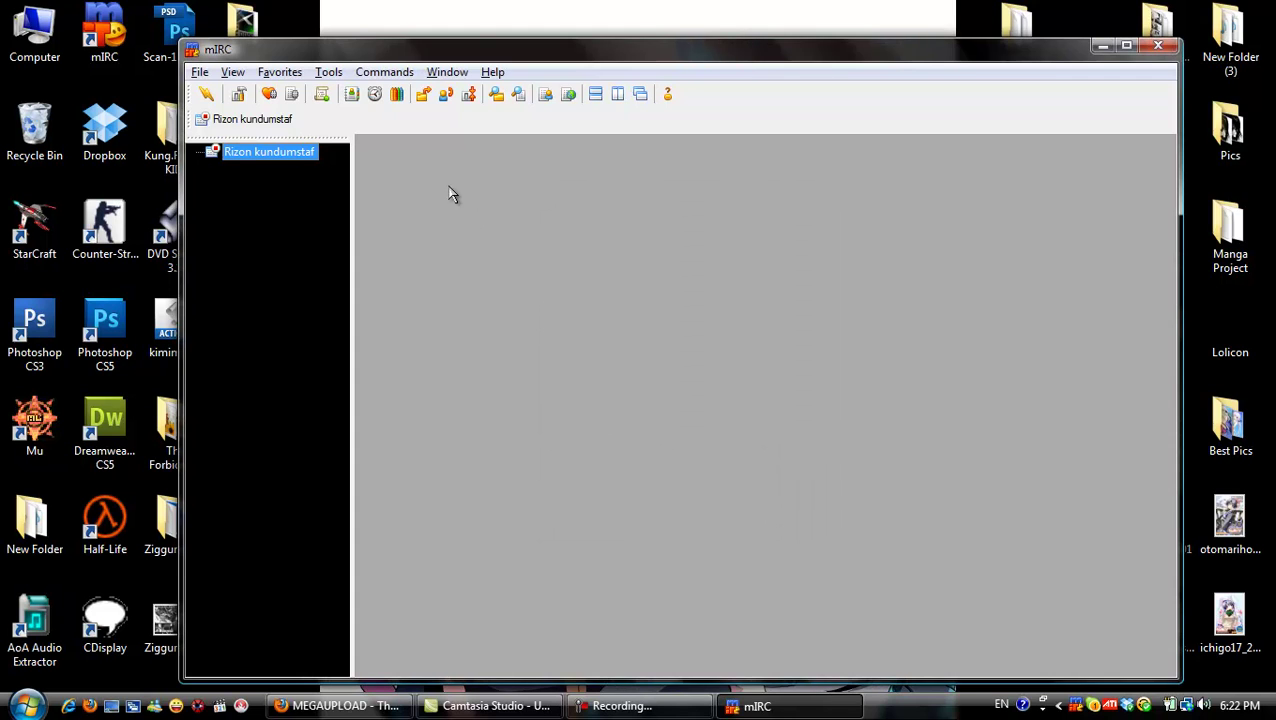
Step: Select the IRCHighway random server from the IRC server list in the mIRC options
left_click(203, 74)
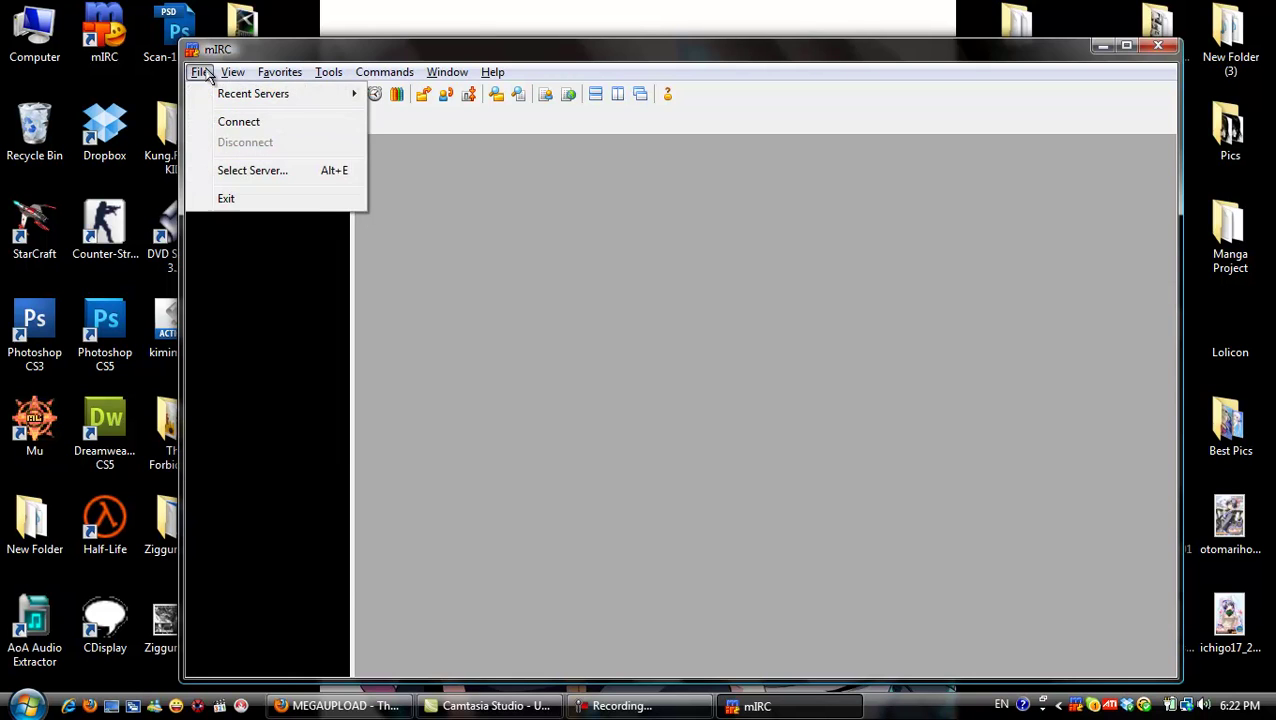
left_click(250, 170)
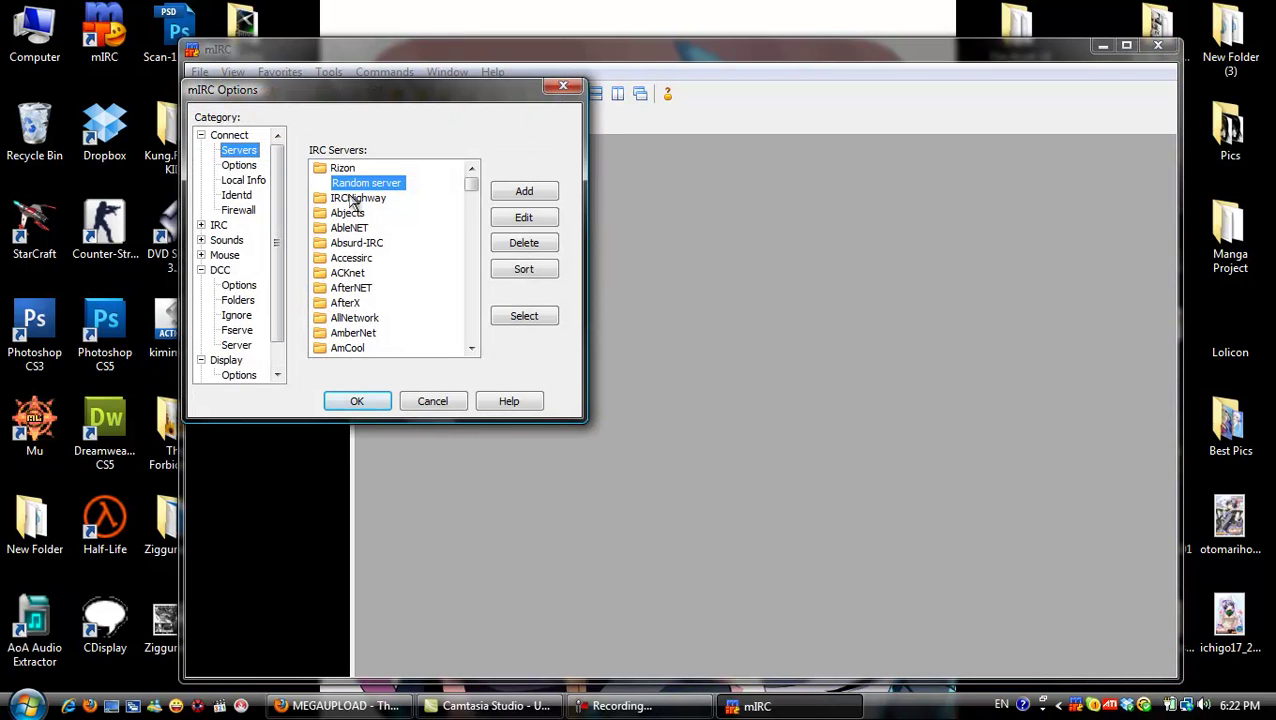
left_click(357, 201)
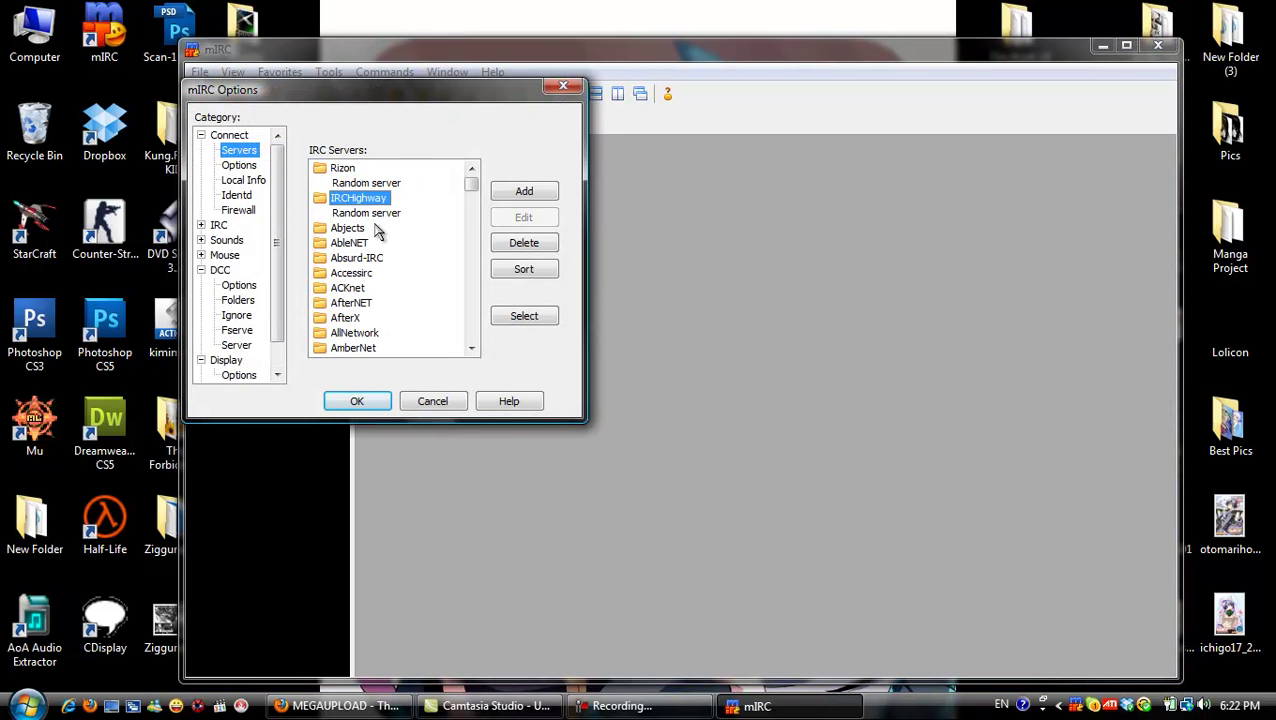
double_click(358, 198)
left_click(368, 213)
left_click(524, 317)
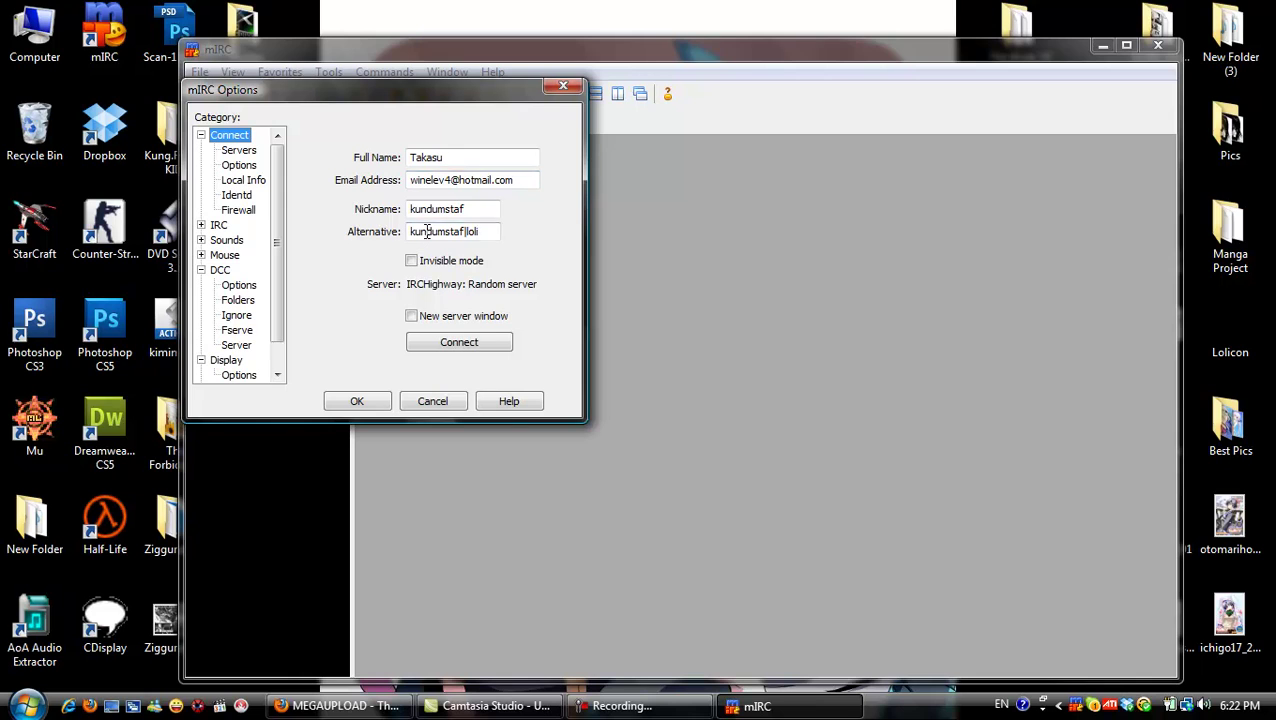
Step: Connect to the IRCHighway random server with the new server window option off, and switch to its status window
left_click(413, 316)
left_click(421, 320)
left_click(459, 344)
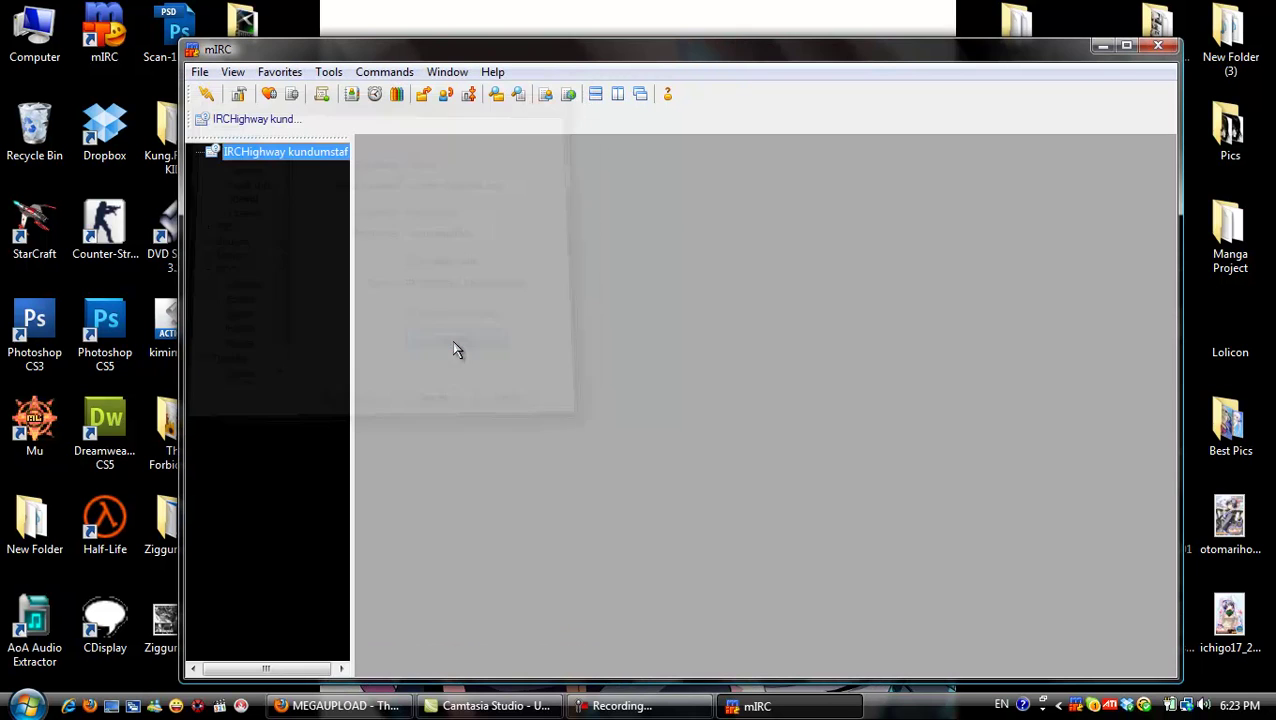
left_click(250, 121)
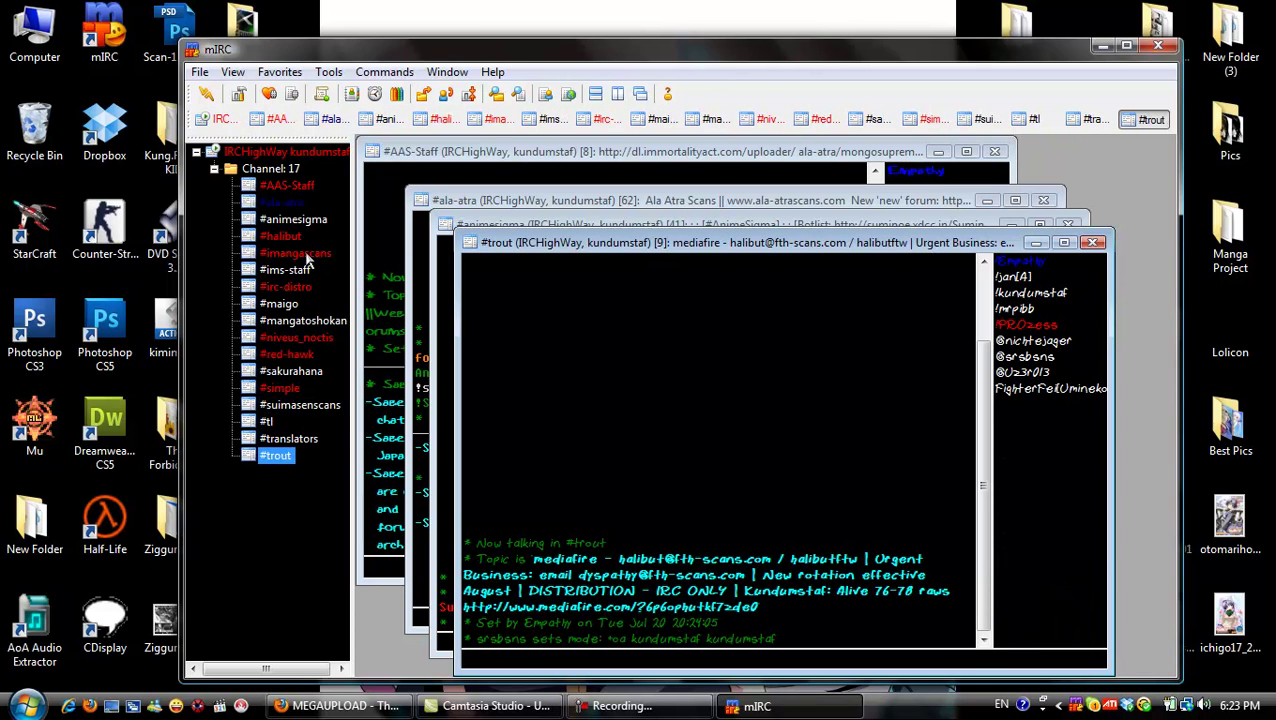
Step: Join the #halibut channel with the /join command from the IRCHighway status window
left_click(289, 153)
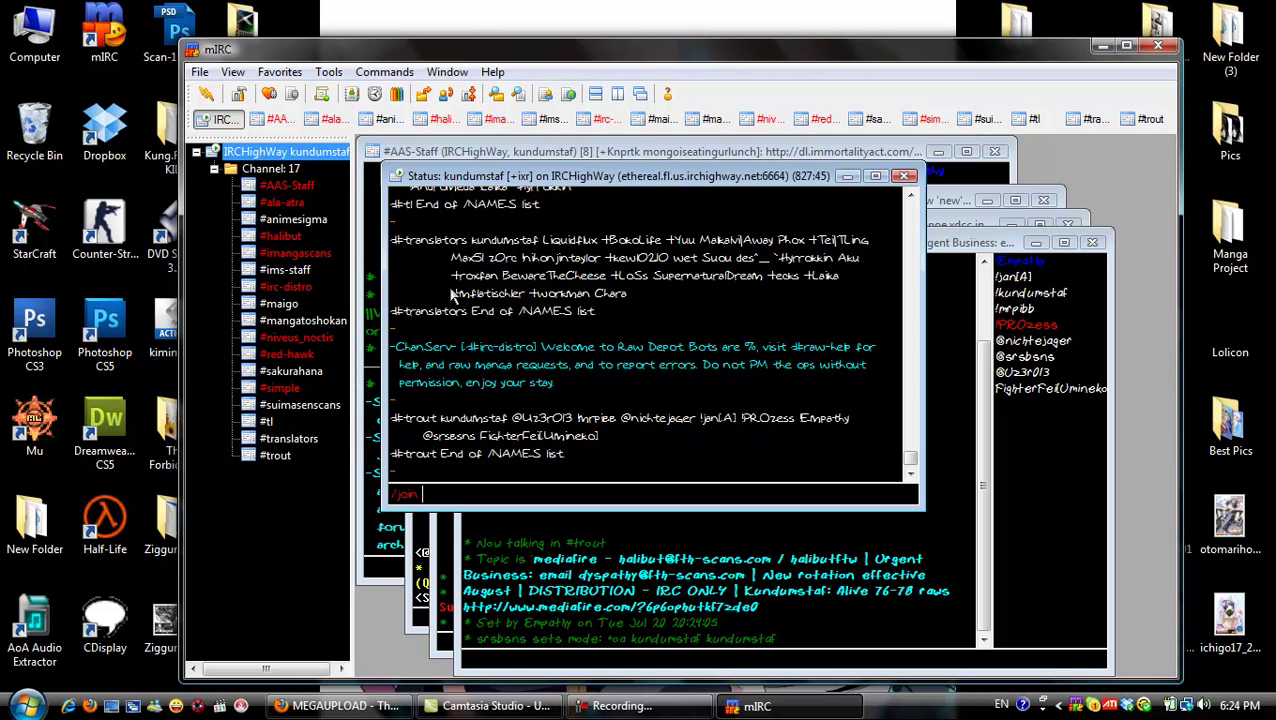
type("#halibut")
key("Return")
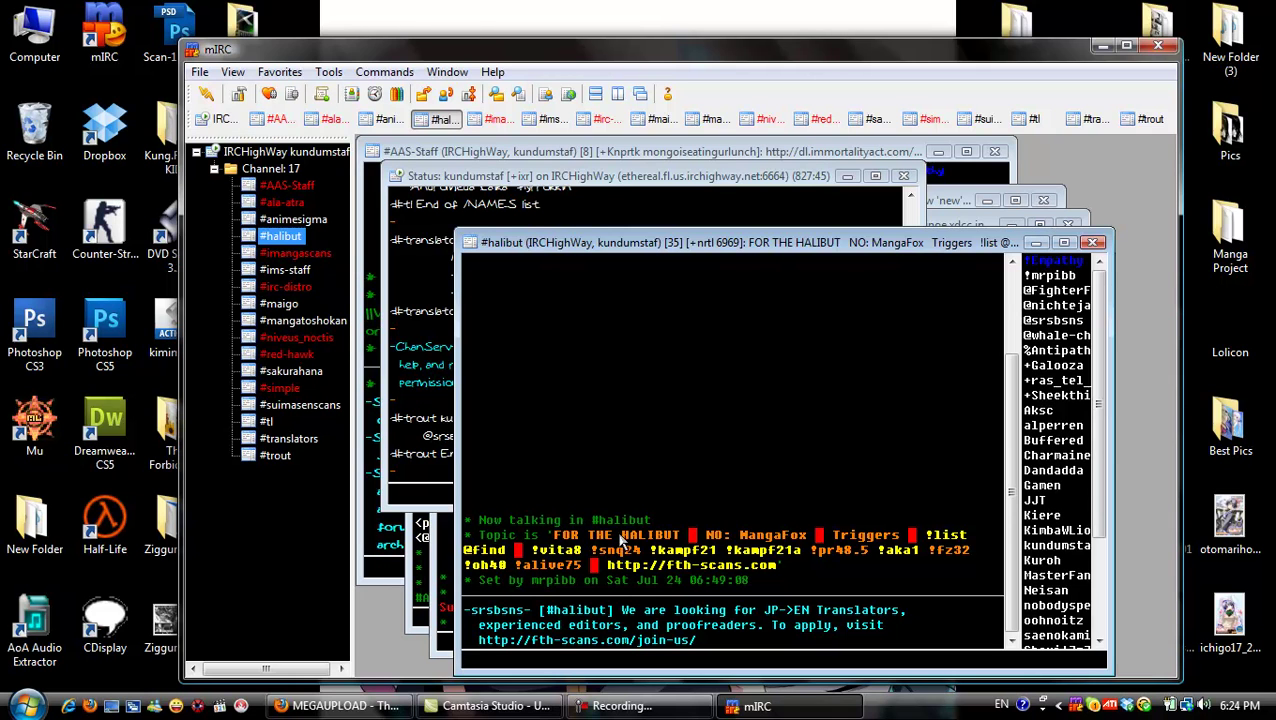
Step: Request a release in #halibut with the trigger !kampf21 and accept the offered file
left_click_drag(1106, 310, 1100, 278)
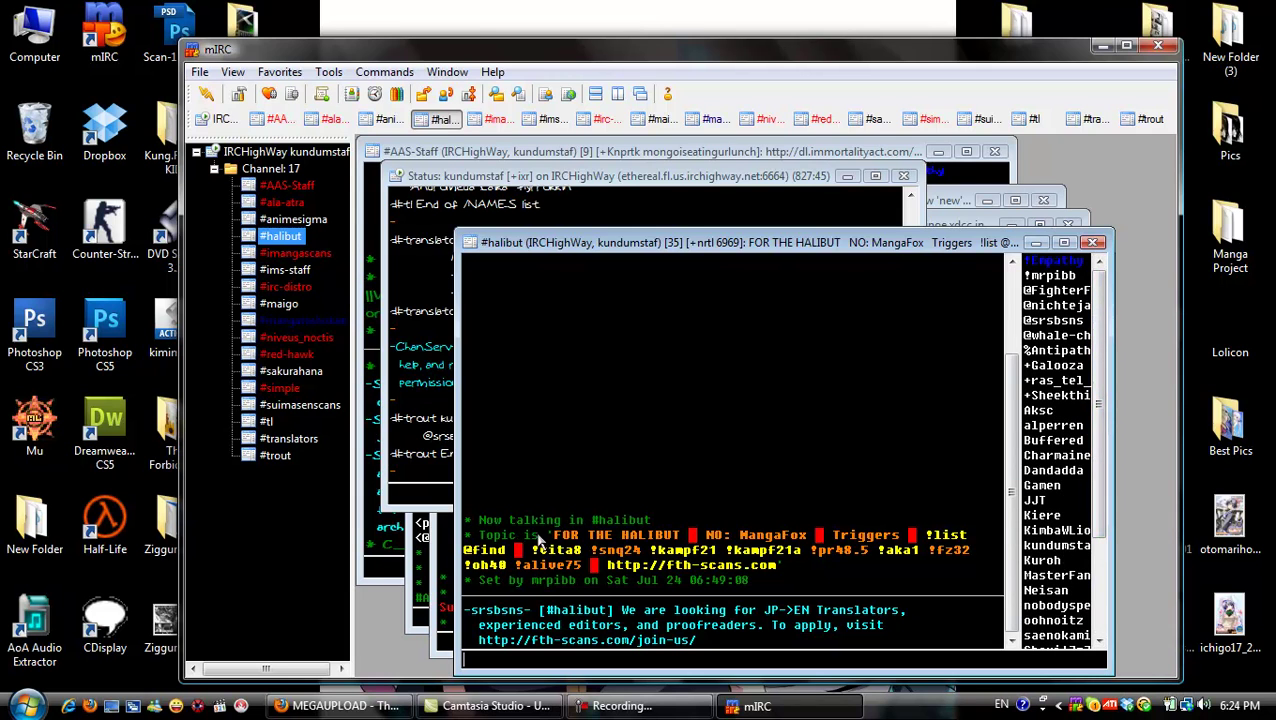
mouse_move(531, 552)
left_mouse_down()
mouse_move(966, 568)
mouse_move(500, 552)
mouse_move(549, 556)
left_mouse_up()
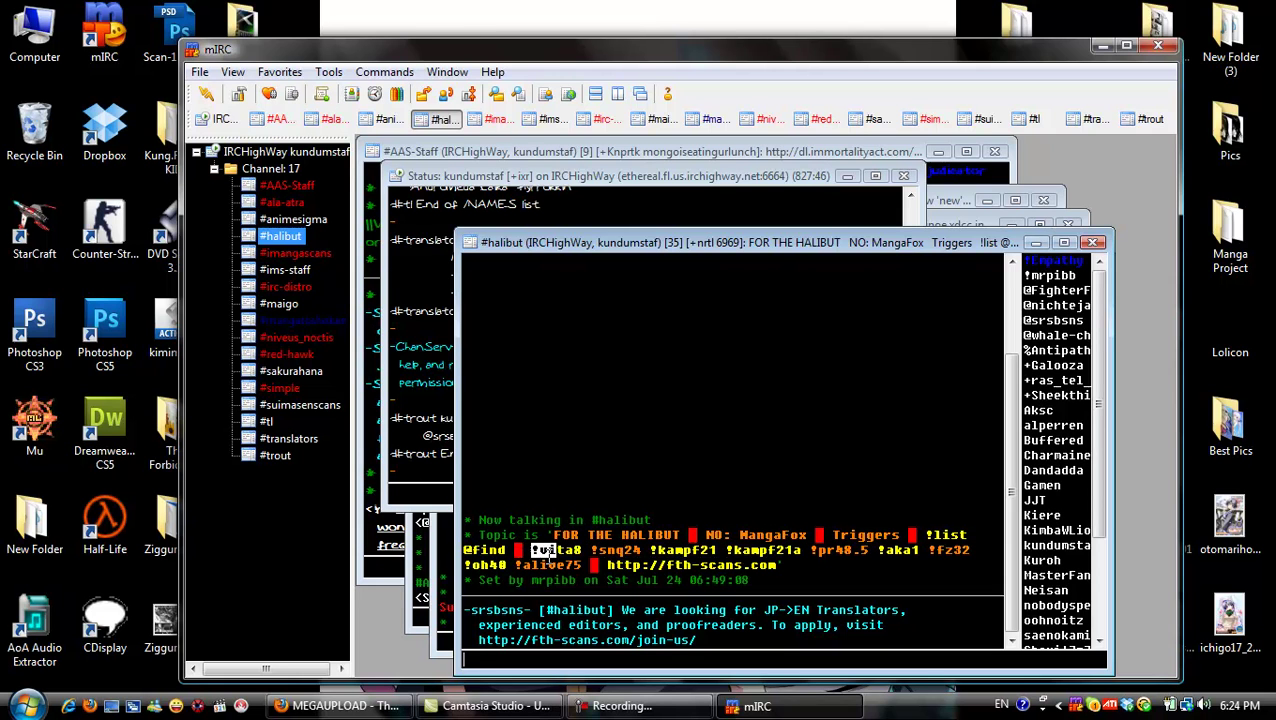
left_click(656, 663)
type("!kamp")
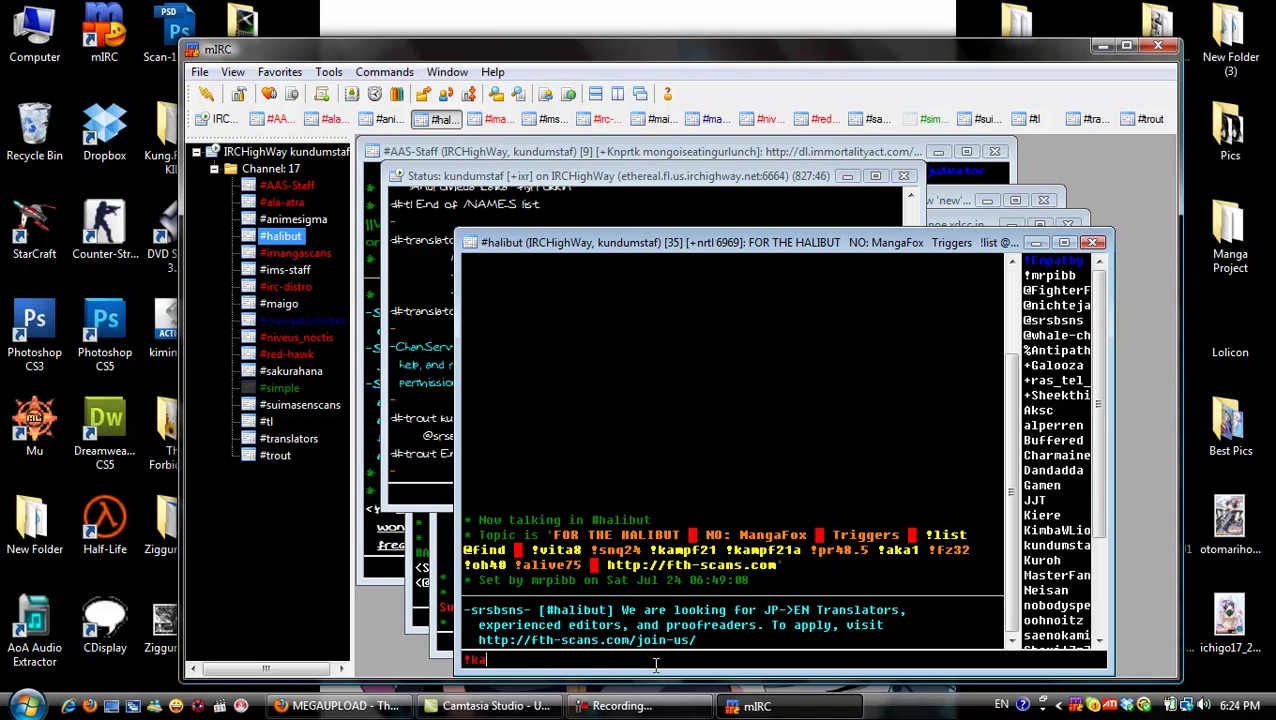
type("f21")
key("Return")
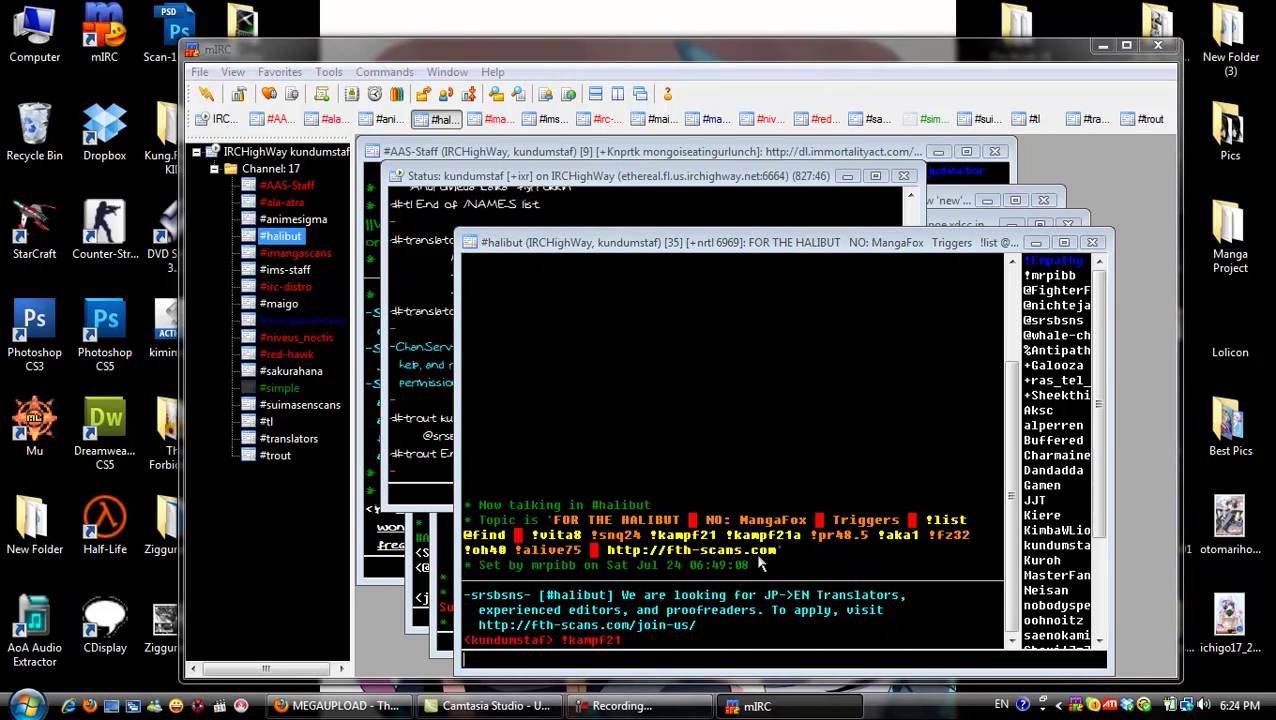
left_click(797, 337)
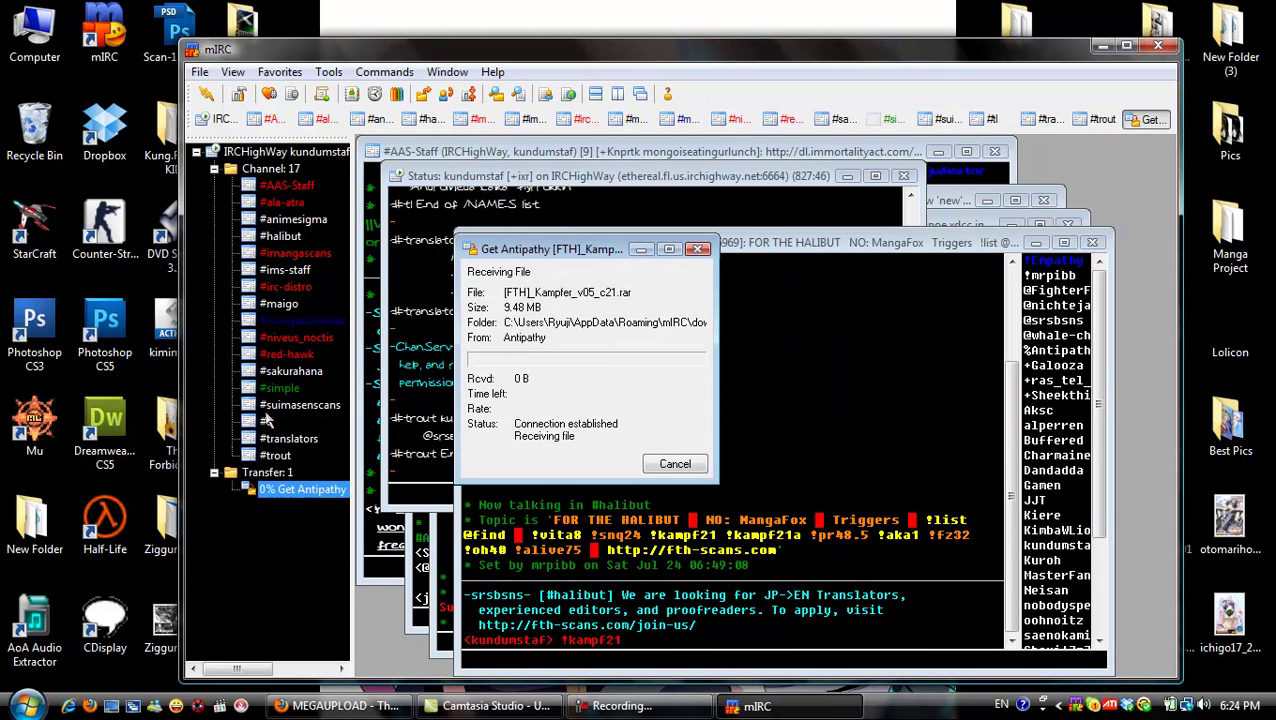
Step: Post "zup~" in the #simple channel and check the progress of the Kampfer file transfer
left_click(284, 390)
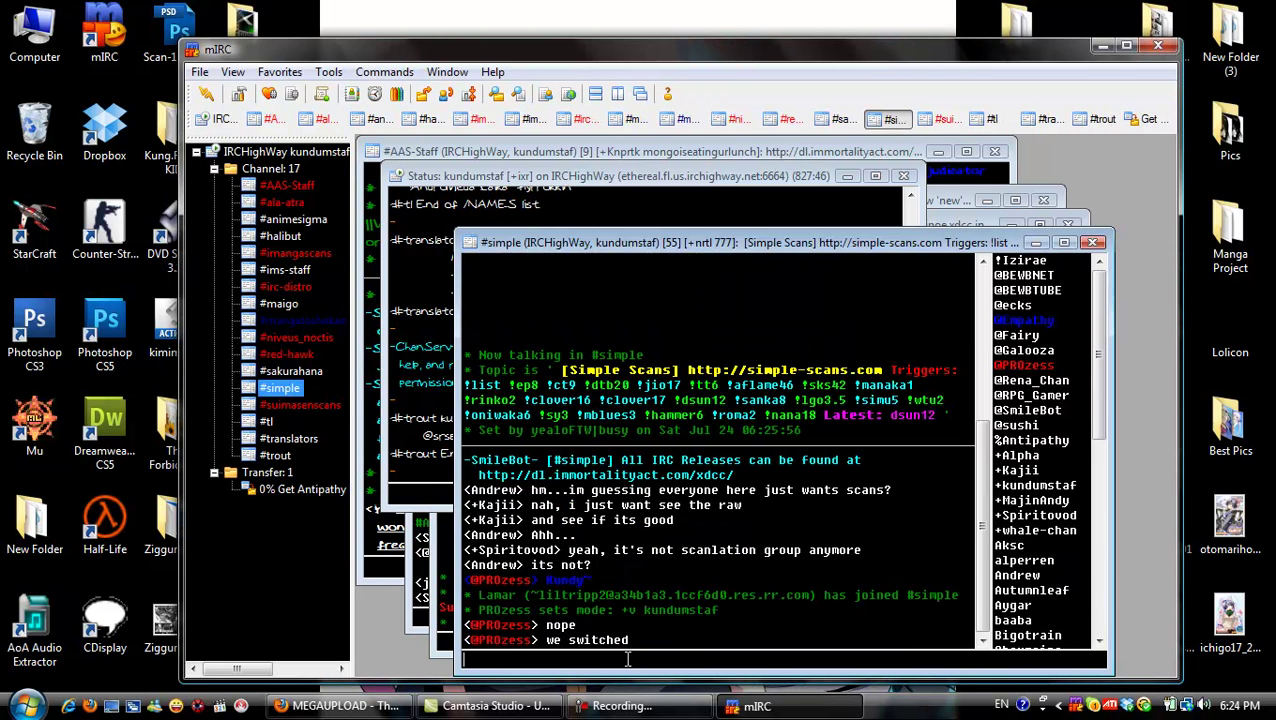
type("zup~")
key("Return")
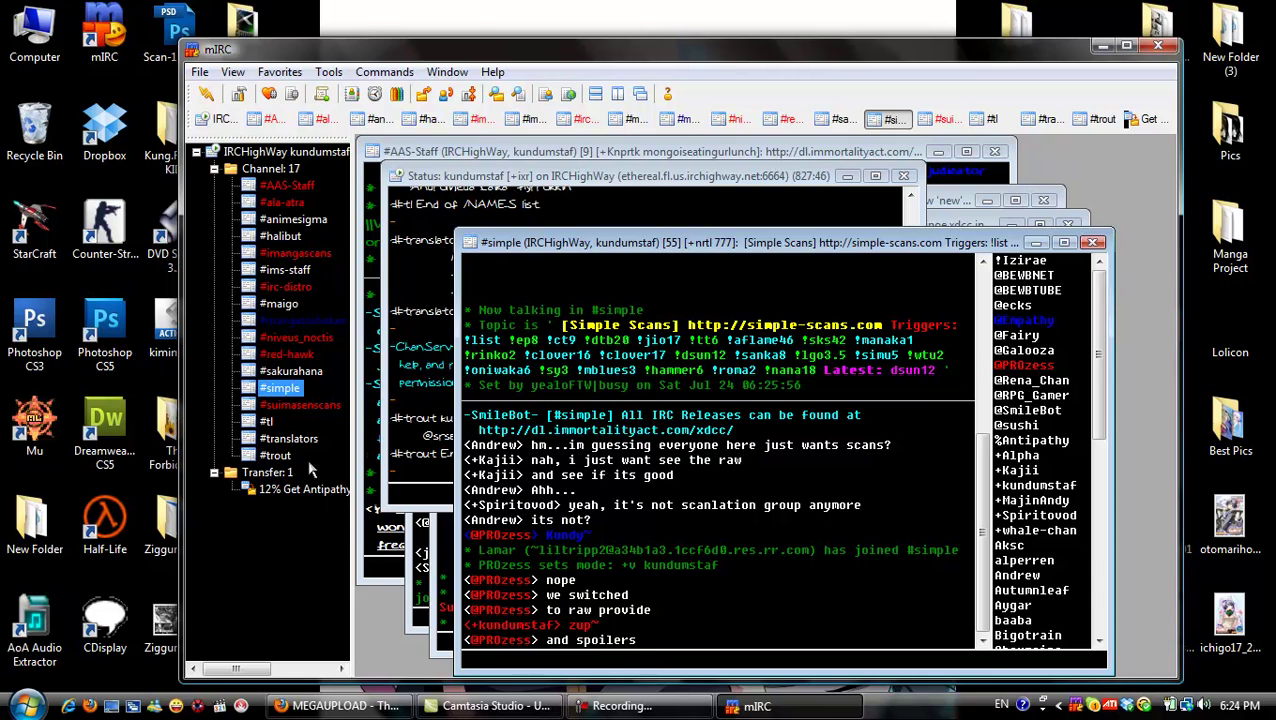
left_click(300, 489)
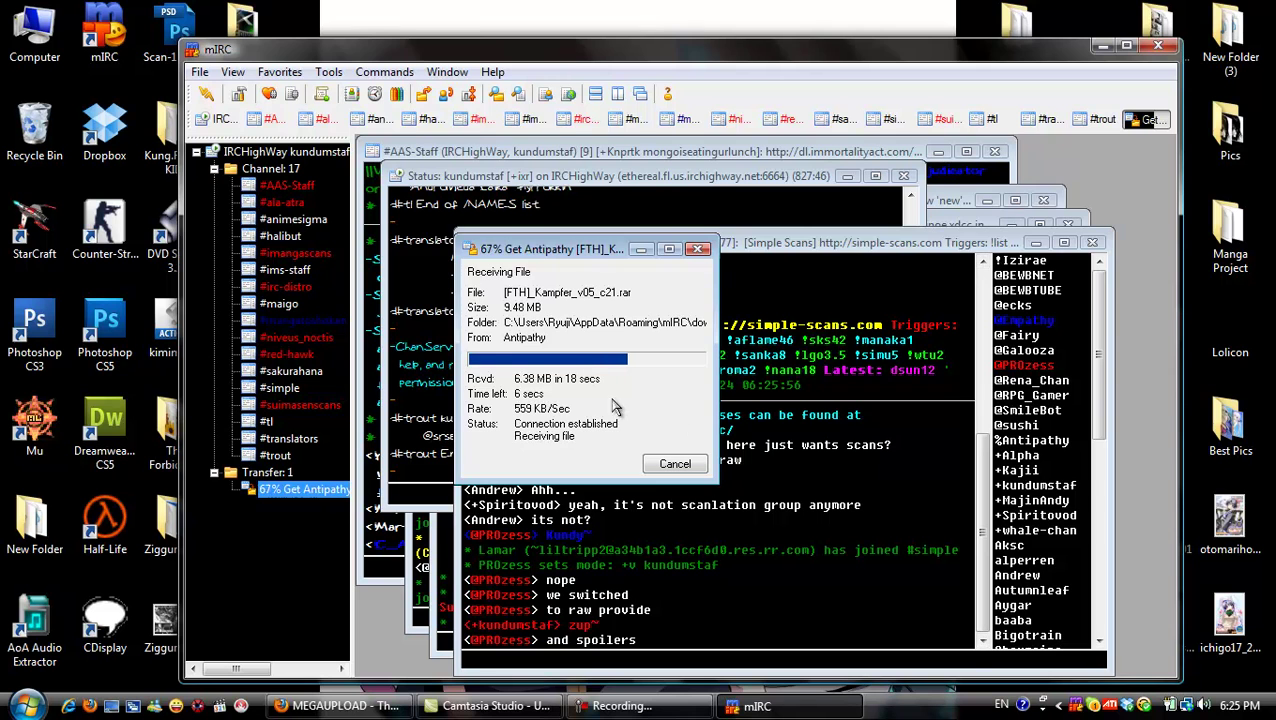
Step: Request a release in #red-hawk with the trigger !swot4 from the channel topic and accept the file SWOT_04_RHS.zip
left_click(289, 354)
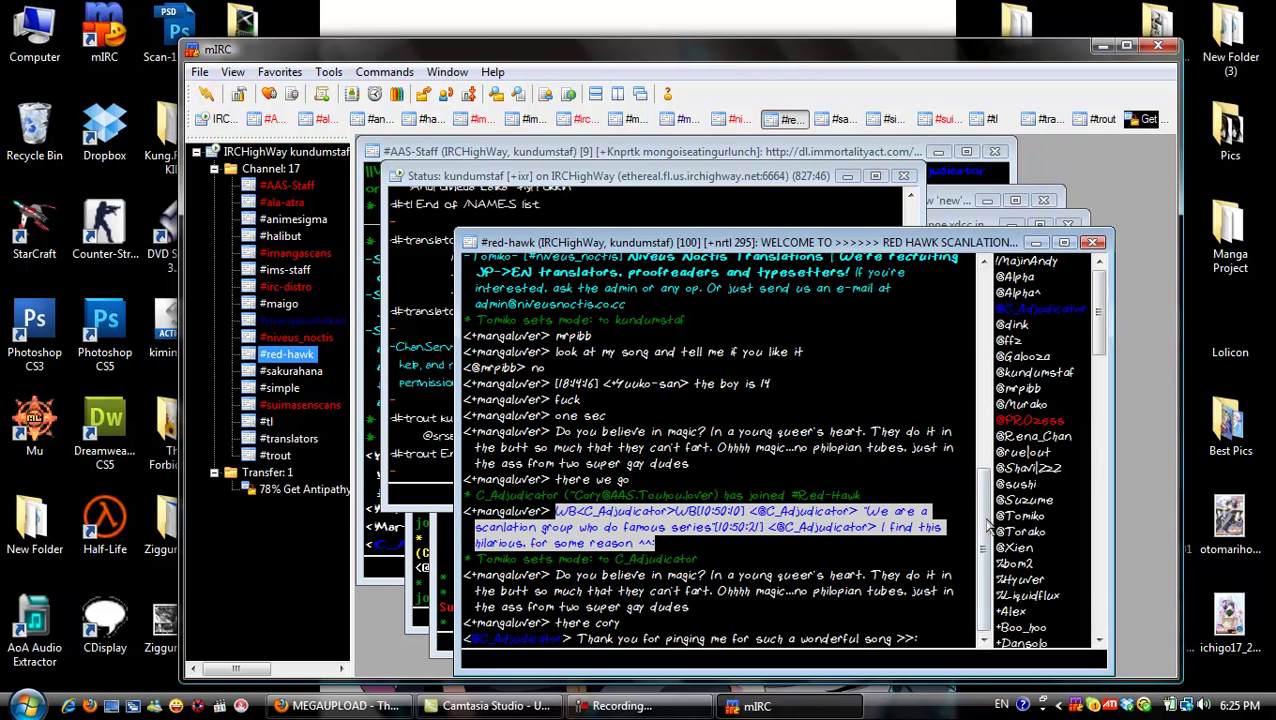
scroll(987, 520, "up", 1)
scroll(987, 520, "up", 4)
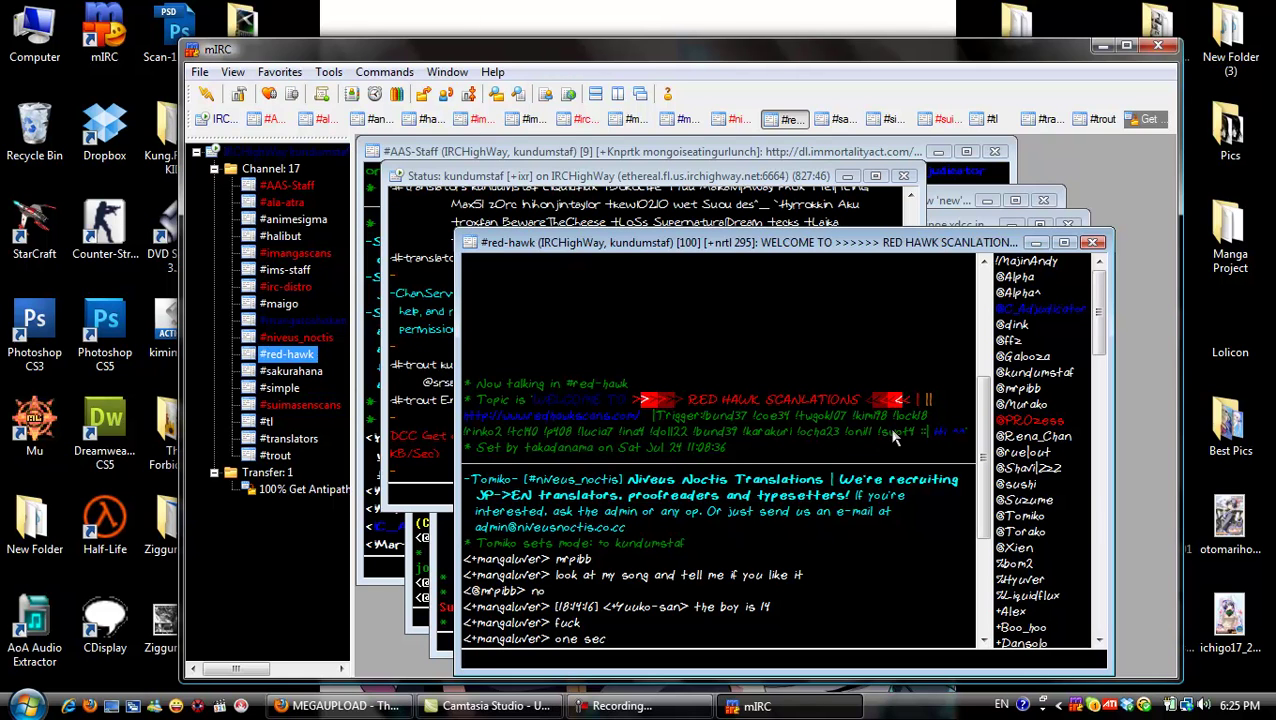
type("!swot")
key("BackSpace")
key("BackSpace")
key("BackSpace")
key("BackSpace")
key("BackSpace")
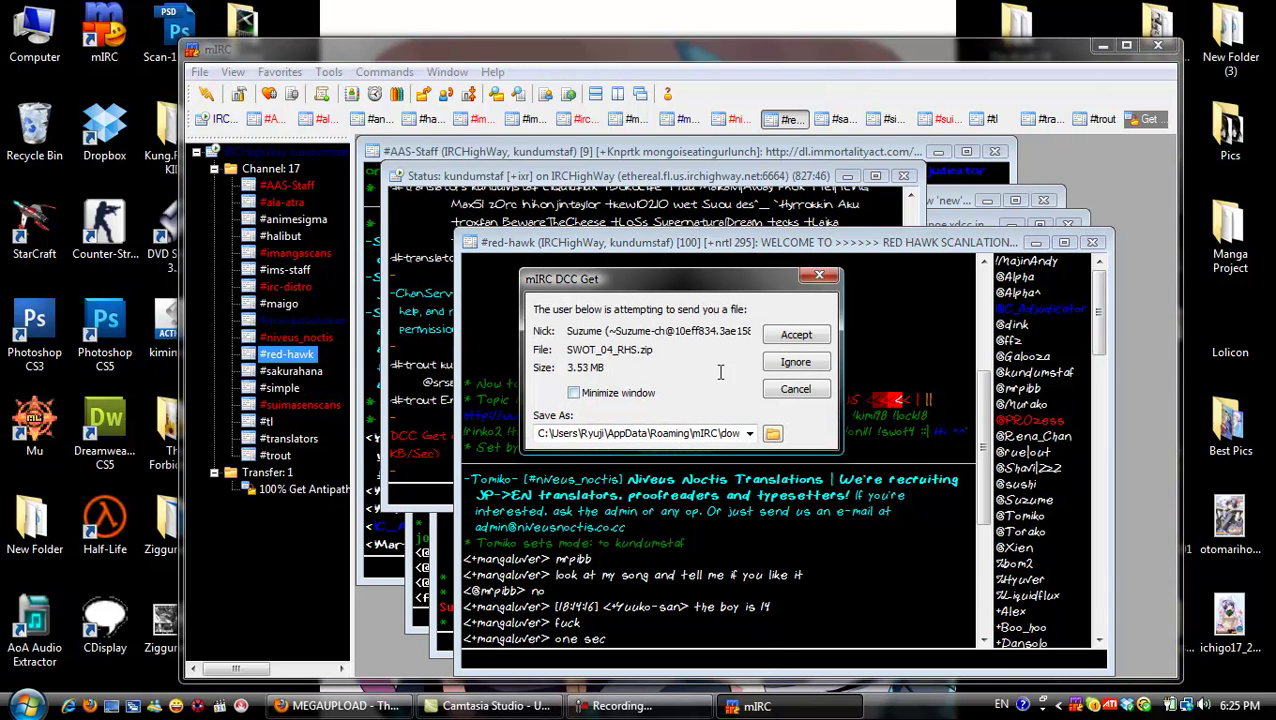
left_click(793, 338)
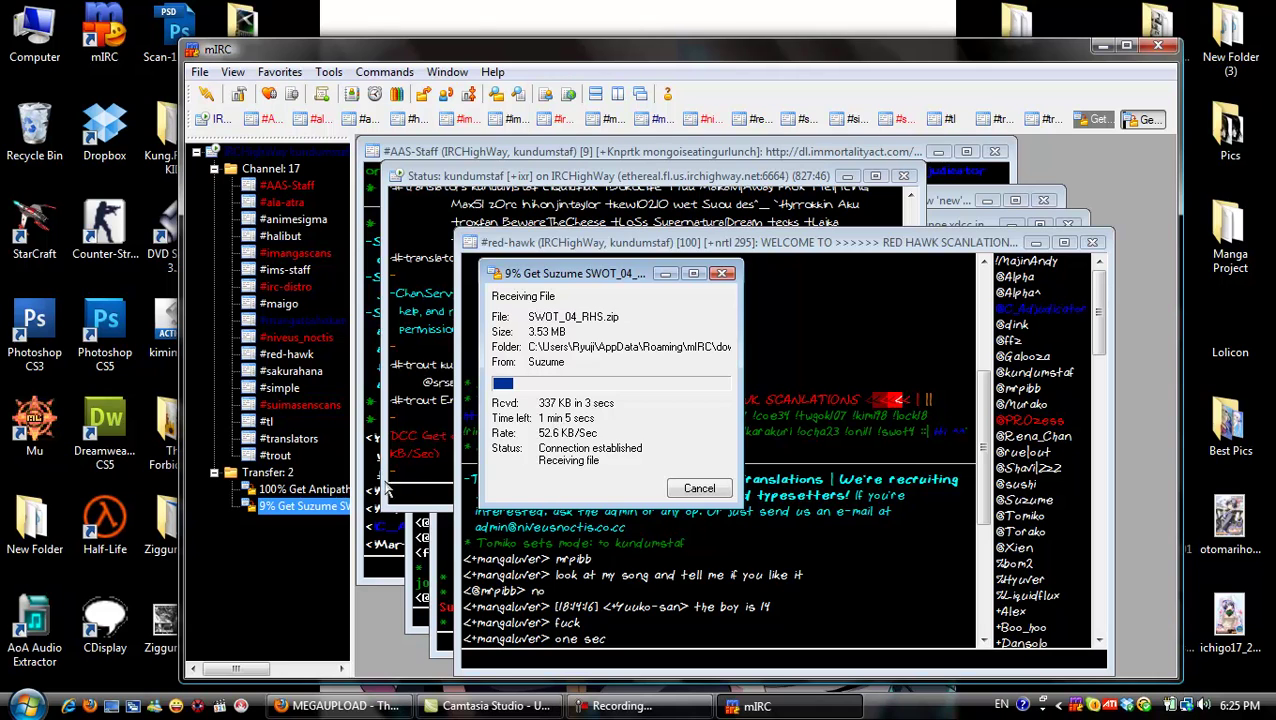
Step: Open the download folder of the completed Kampfer transfer and extract [FTH]_Kampfer_v05_c21 into a folder of the same name
left_click(340, 491)
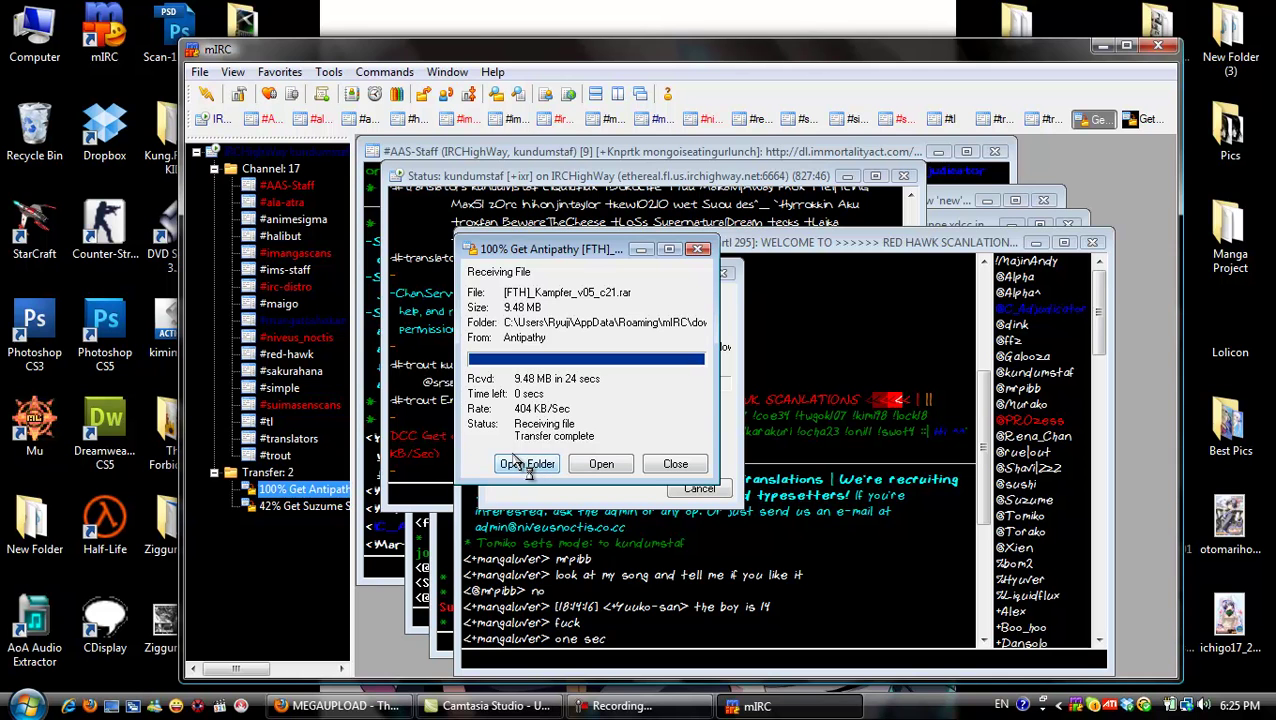
left_click(524, 463)
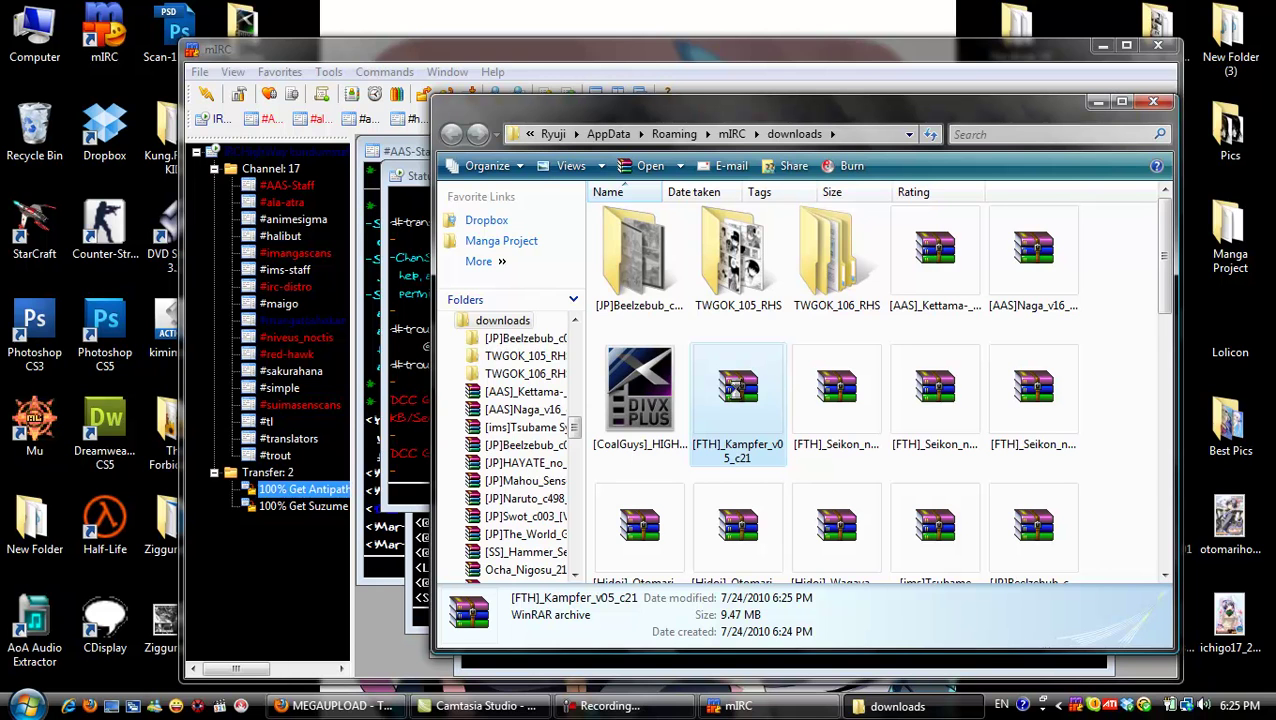
right_click(737, 389)
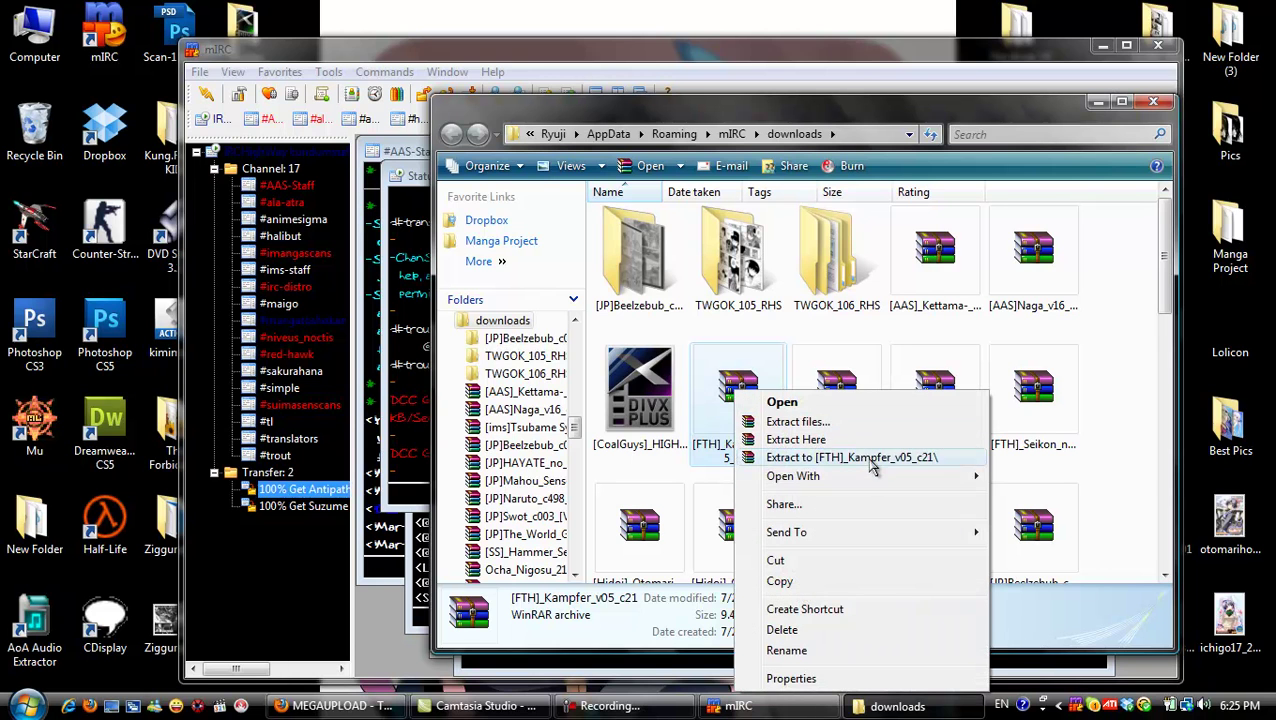
left_click(872, 462)
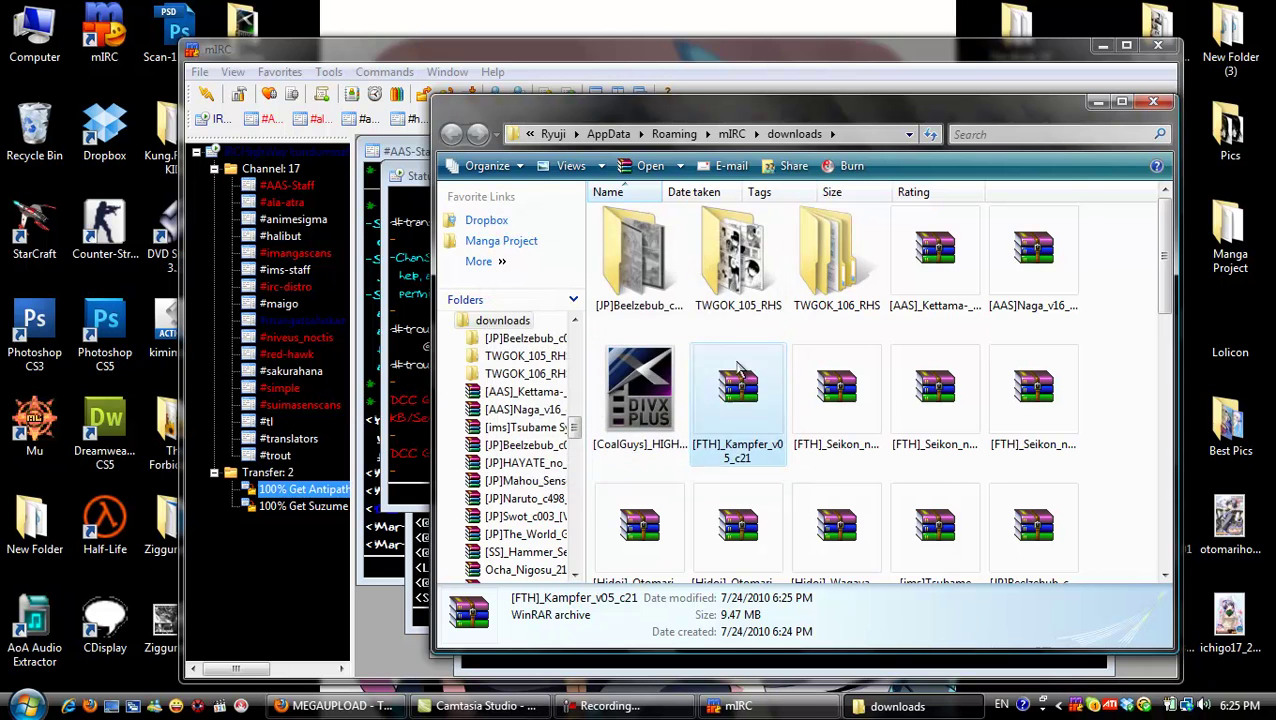
Step: Open image 01 from the [For QC] Kampfer 21 folder inside the extracted [FTH]_Kampfer_v05_c21 folder
left_click(640, 255)
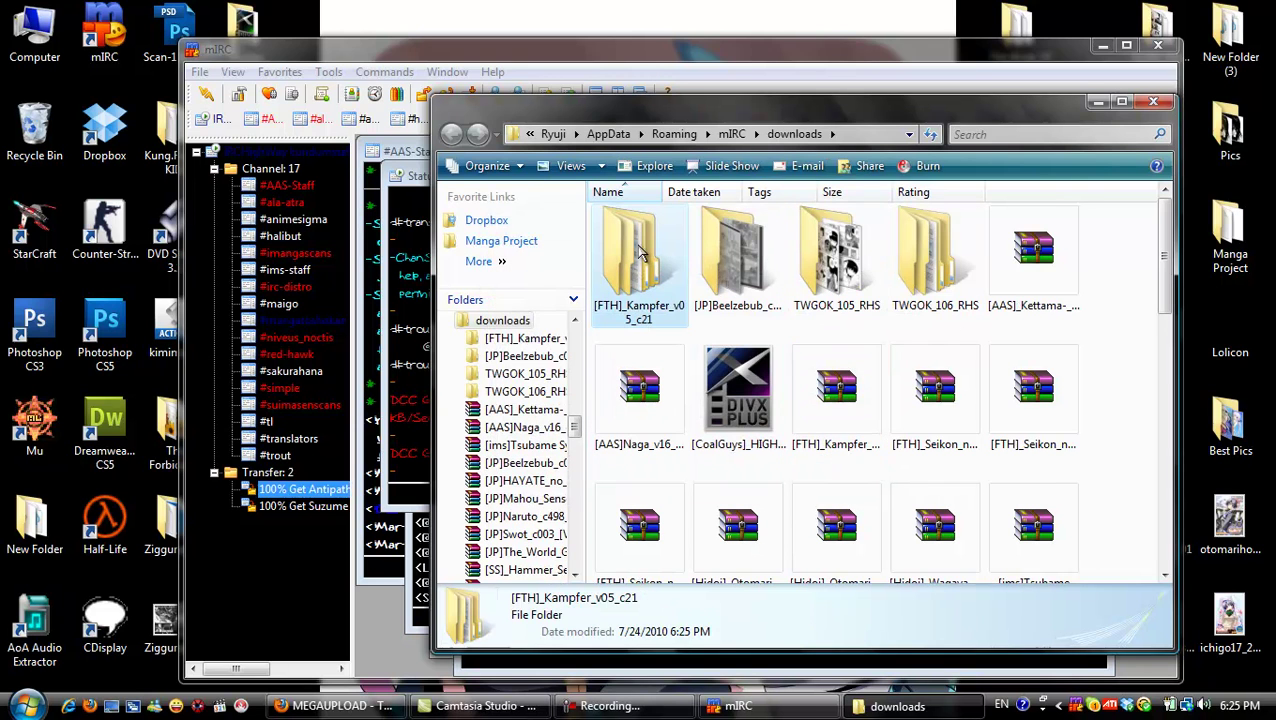
double_click(640, 255)
double_click(697, 216)
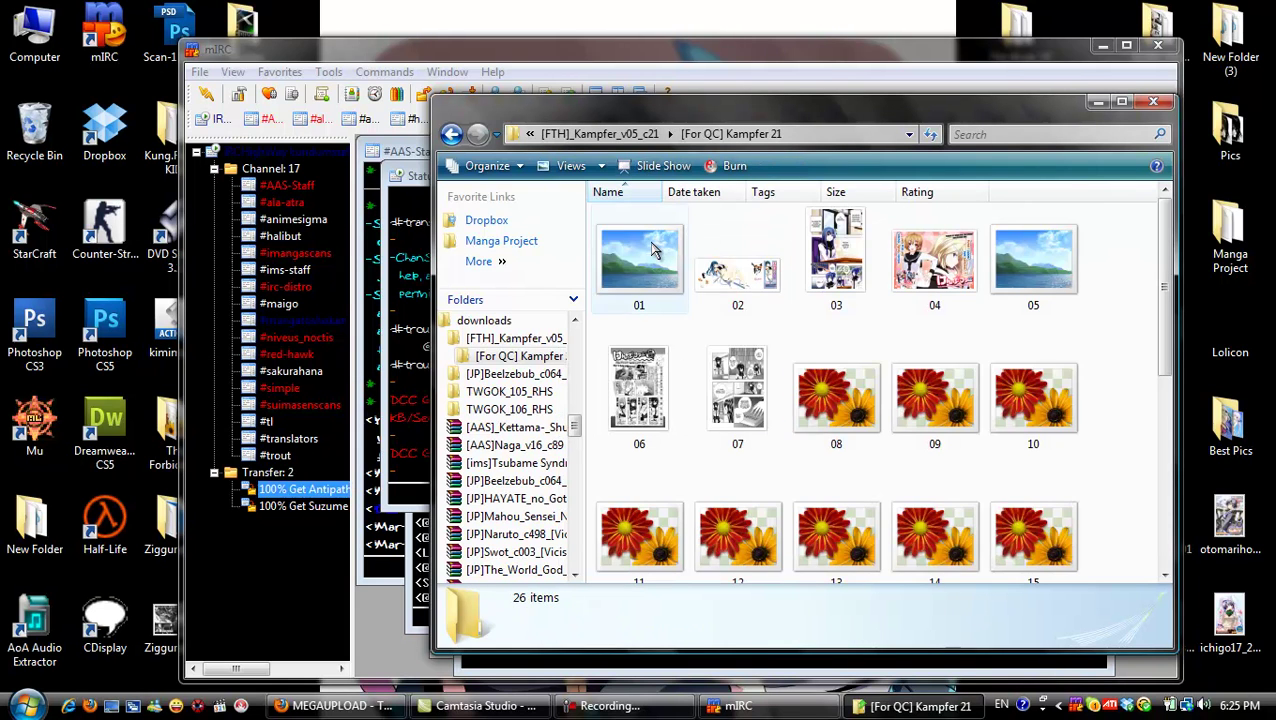
left_click(639, 255)
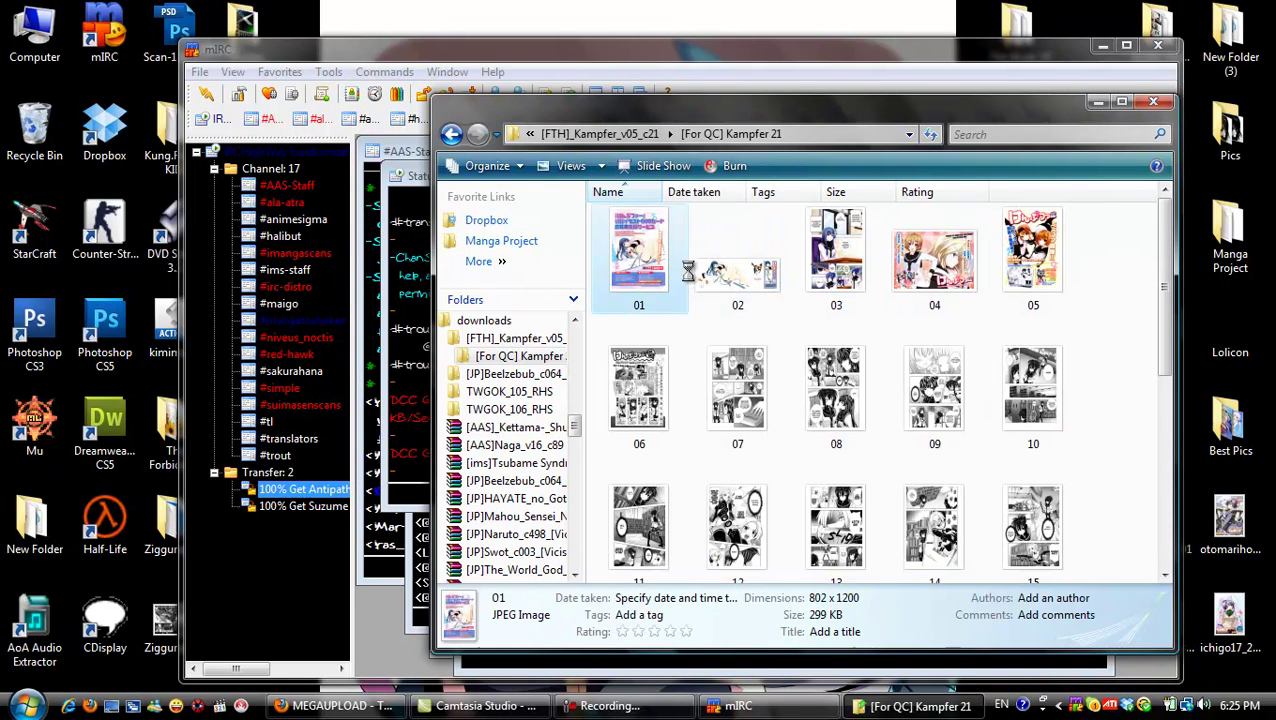
key("Return")
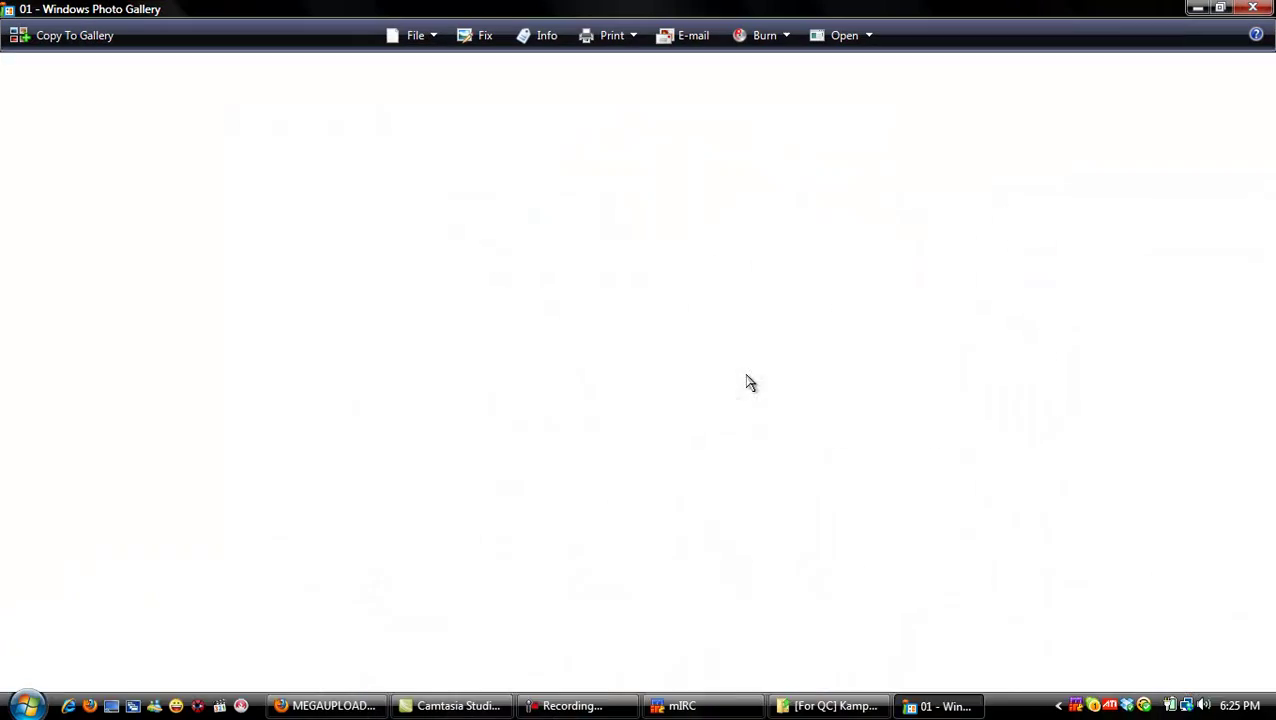
Step: Look through pages 01 to 03 of the extracted chapter, close the image viewer and return to mIRC without exiting it
scroll(604, 290, "up", 5)
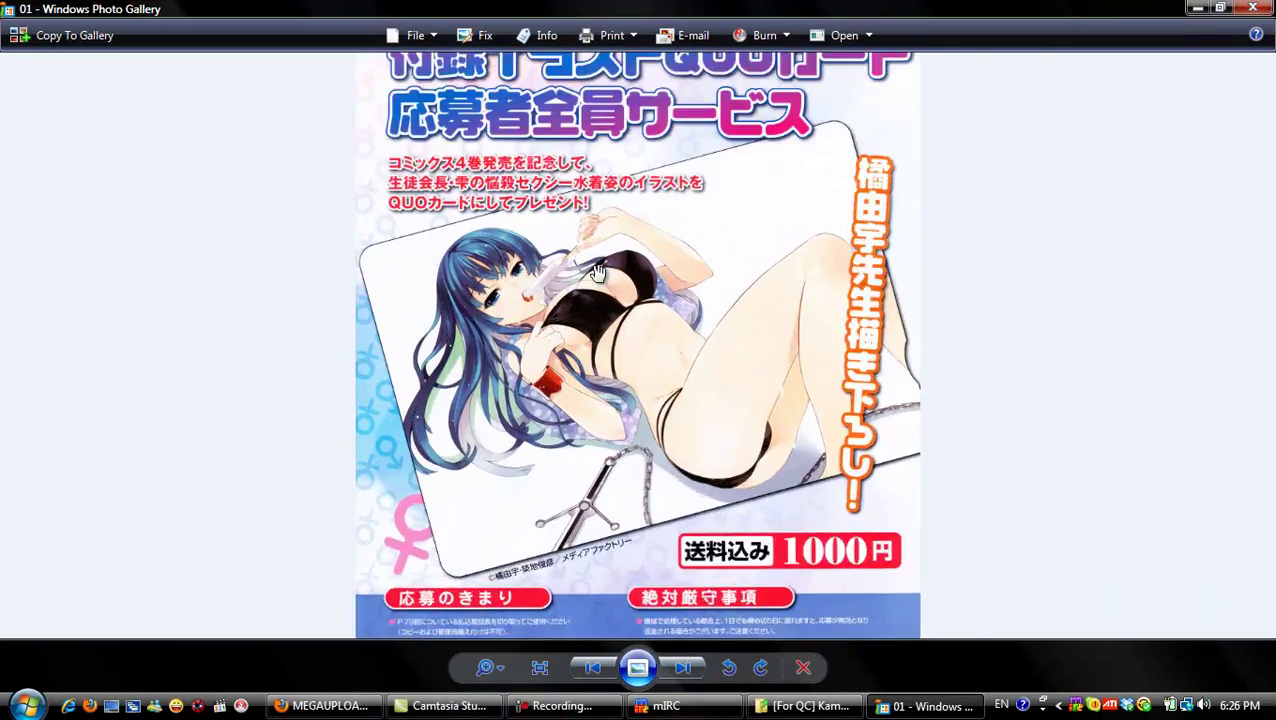
scroll(622, 374, "down", 2)
scroll(660, 414, "down", 2)
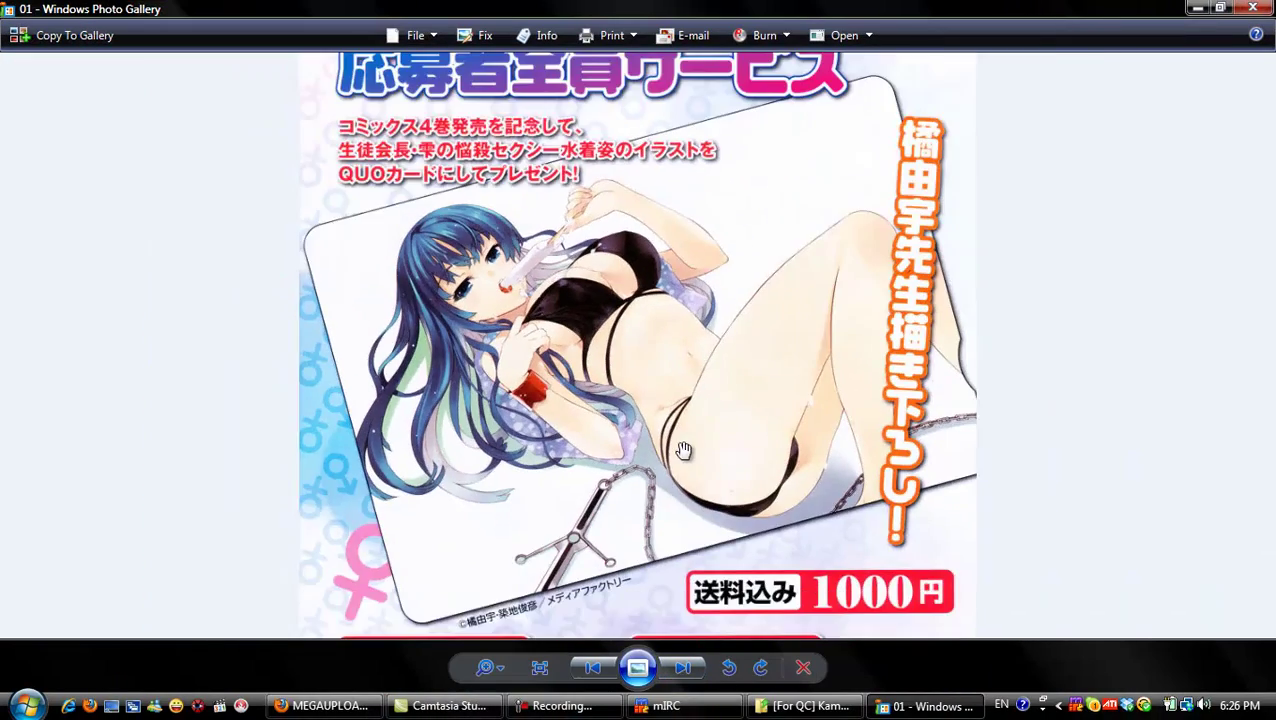
left_click(692, 670)
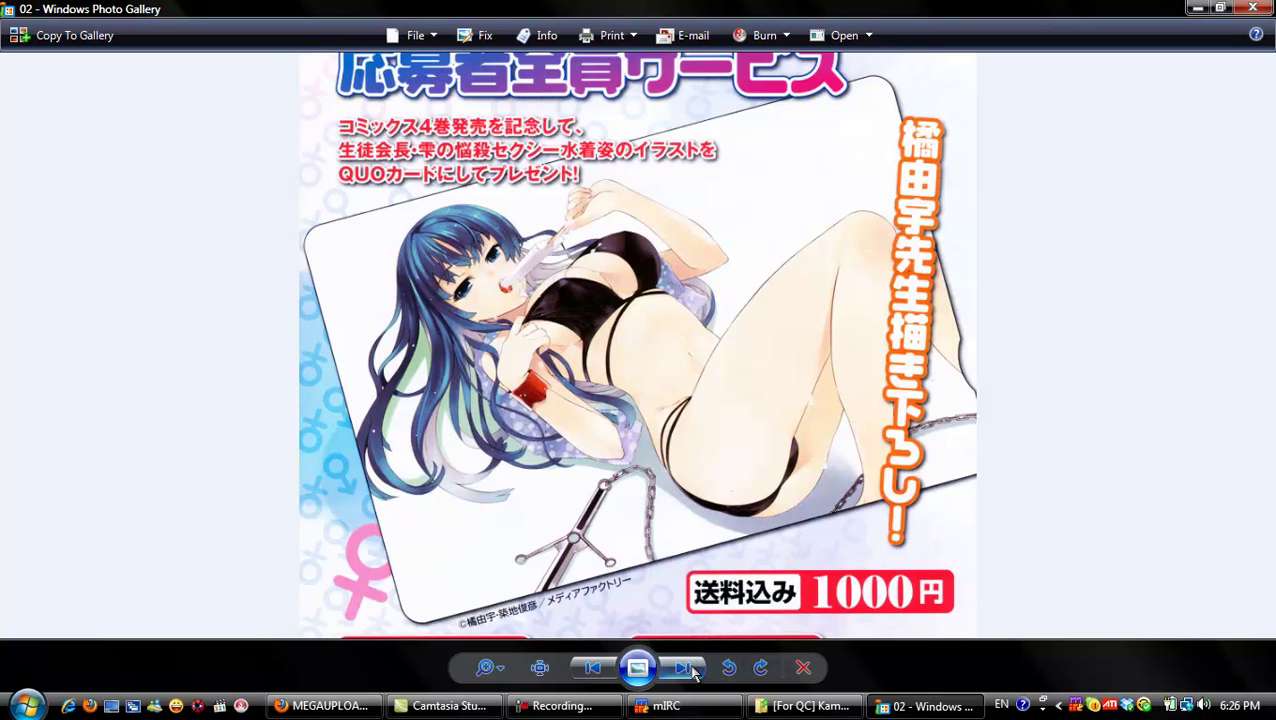
left_click(687, 671)
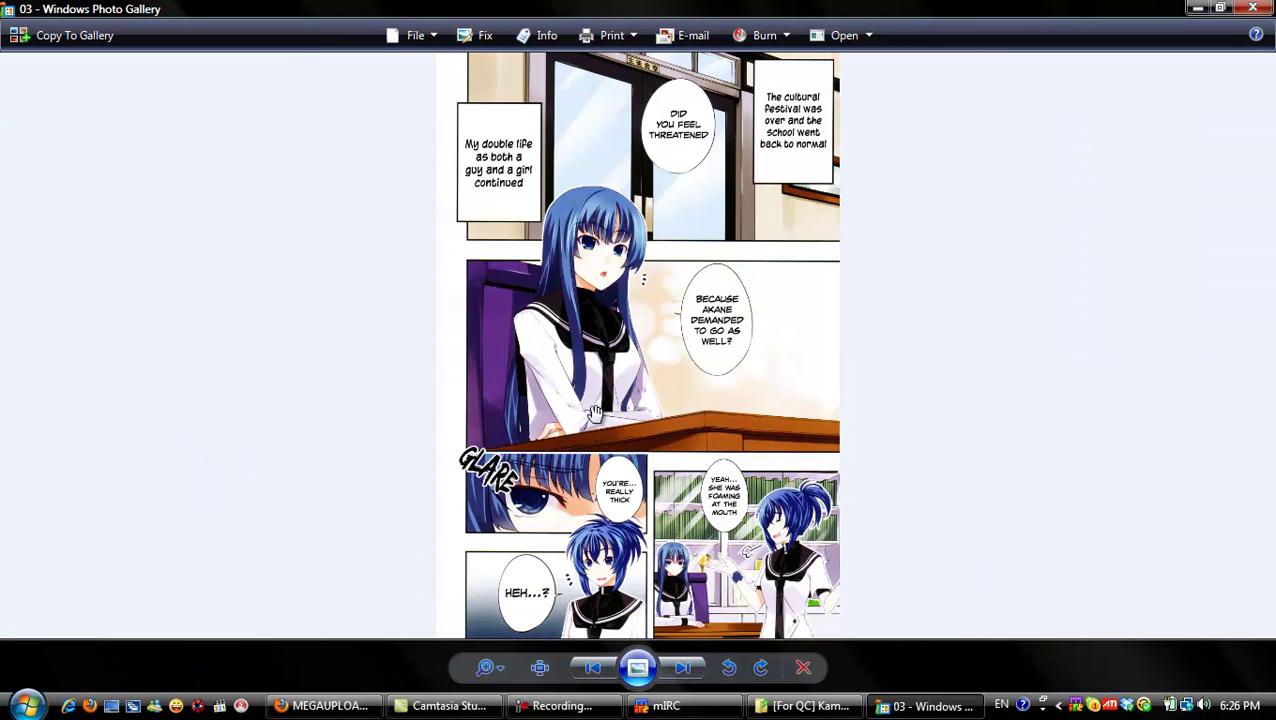
scroll(595, 416, "up", 3)
left_click_drag(719, 509, 717, 190)
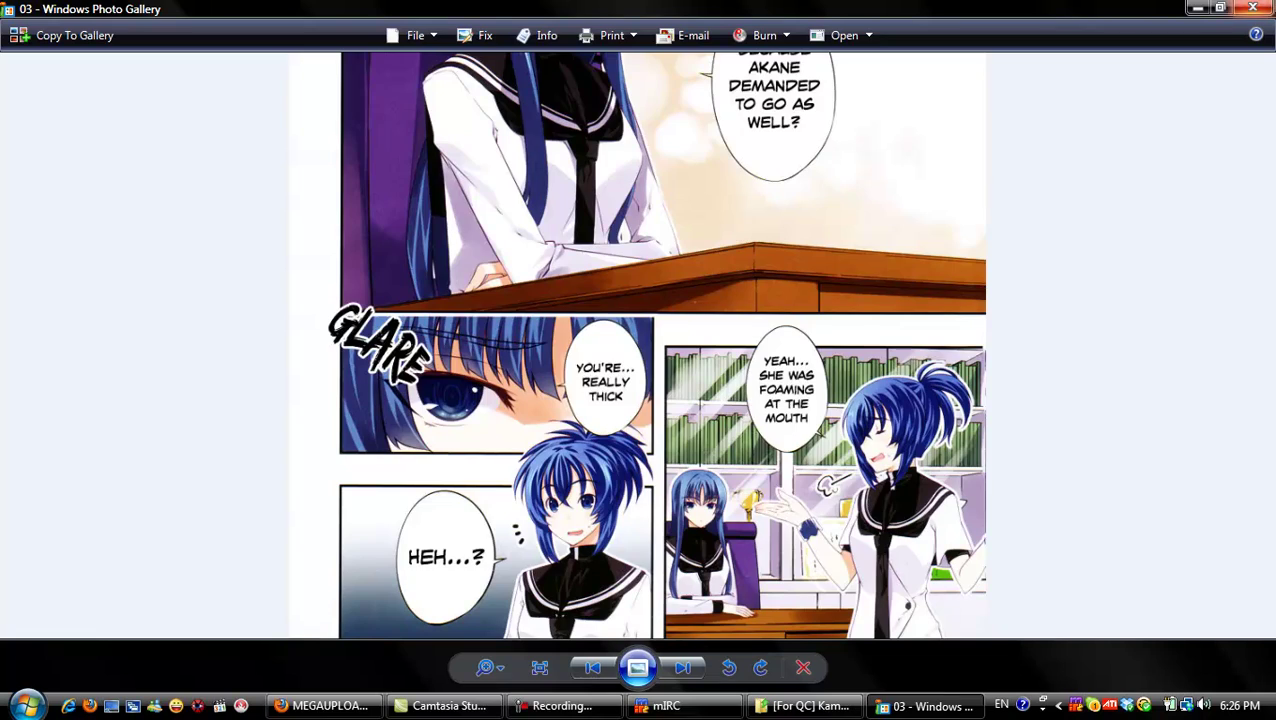
left_click(1253, 8)
left_click(1160, 47)
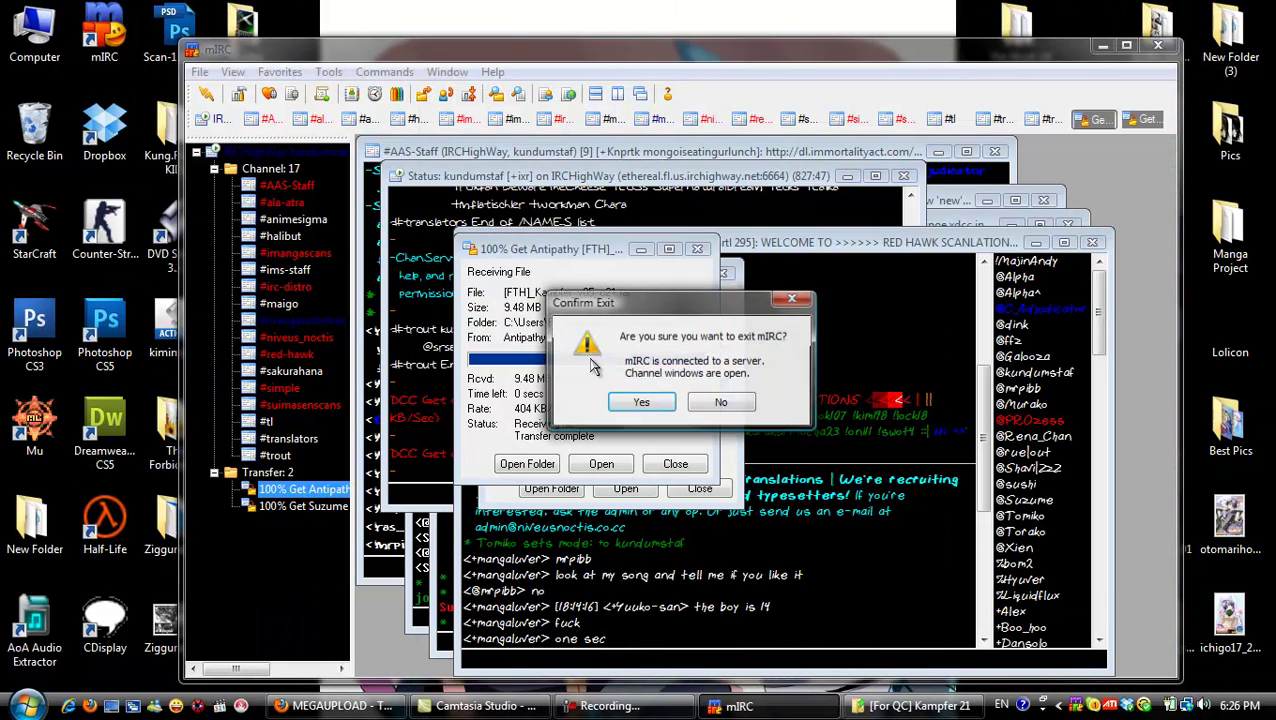
left_click(791, 300)
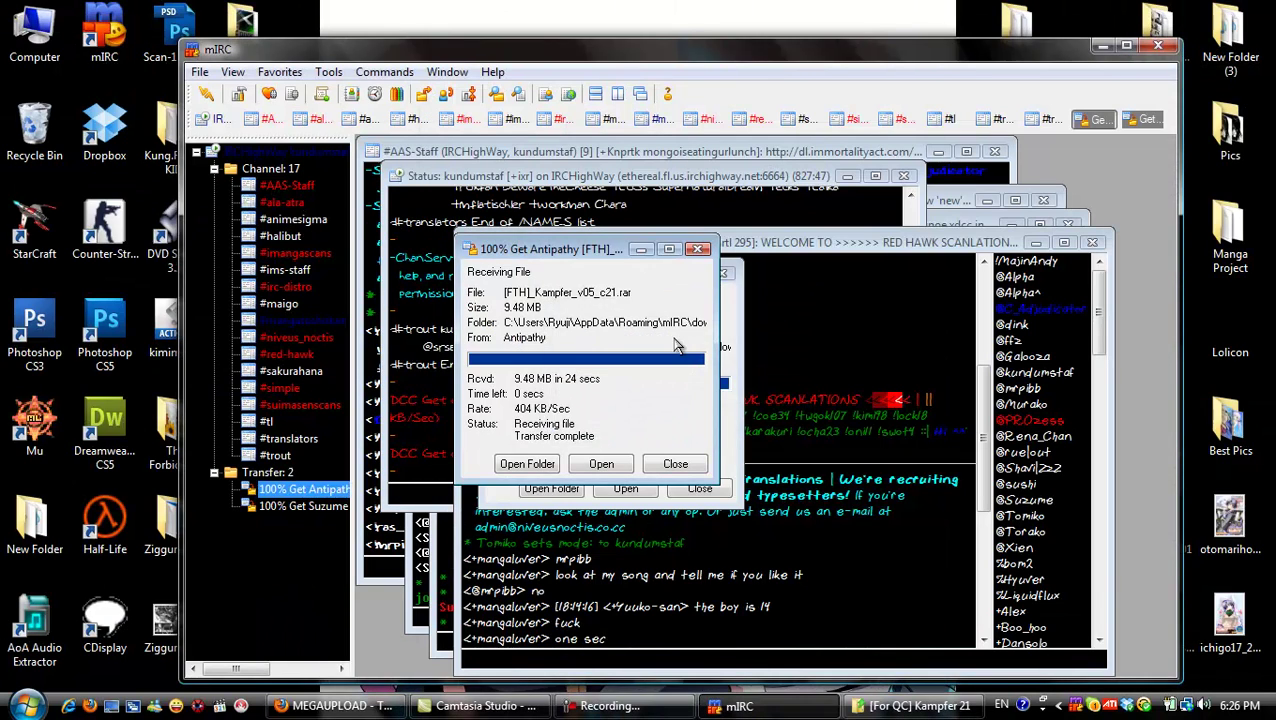
Step: Review the latest messages in #red-hawk and send a preset popup action to one of the operators in its nickname list
left_click(288, 354)
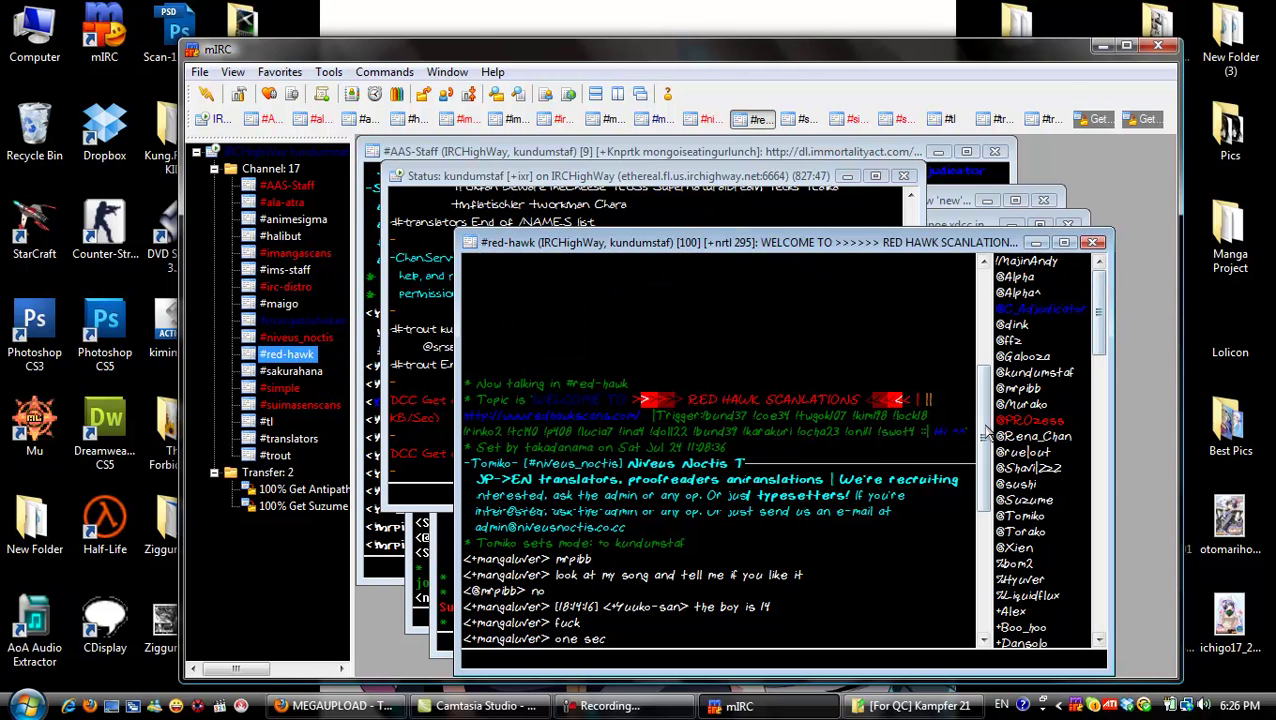
scroll(1095, 350, "down", 7)
scroll(1100, 345, "down", 2)
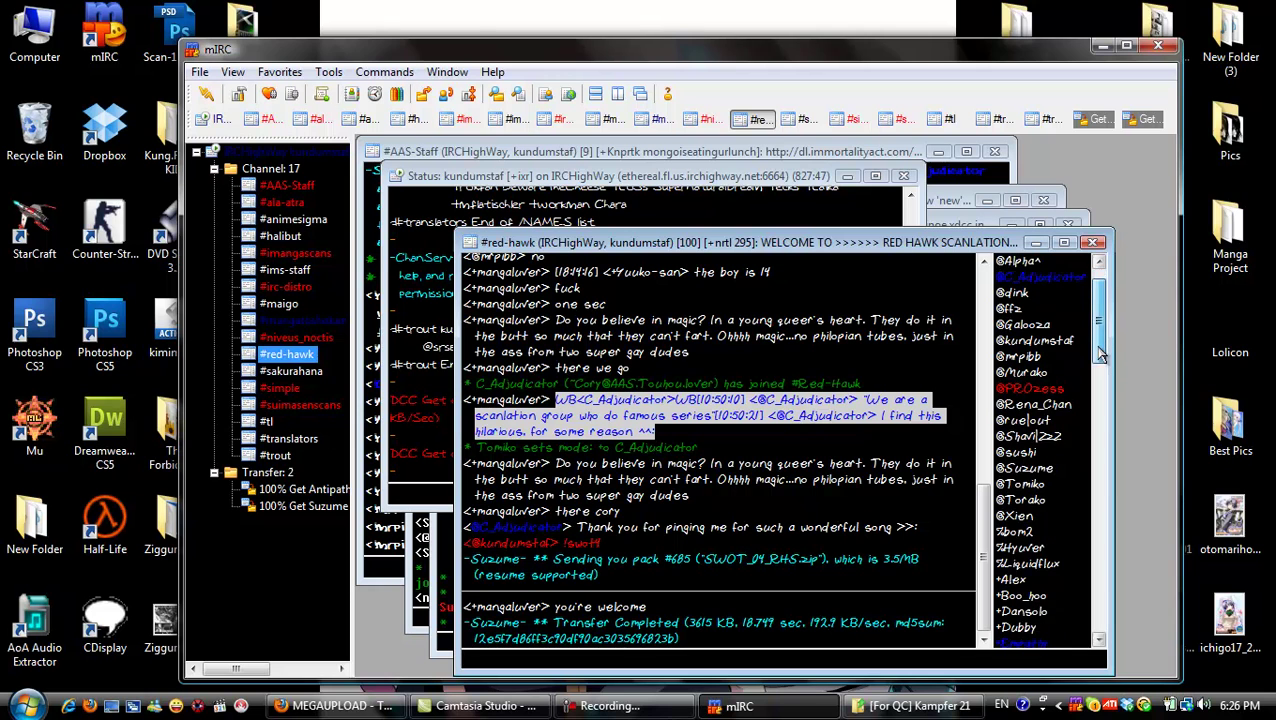
right_click(1027, 408)
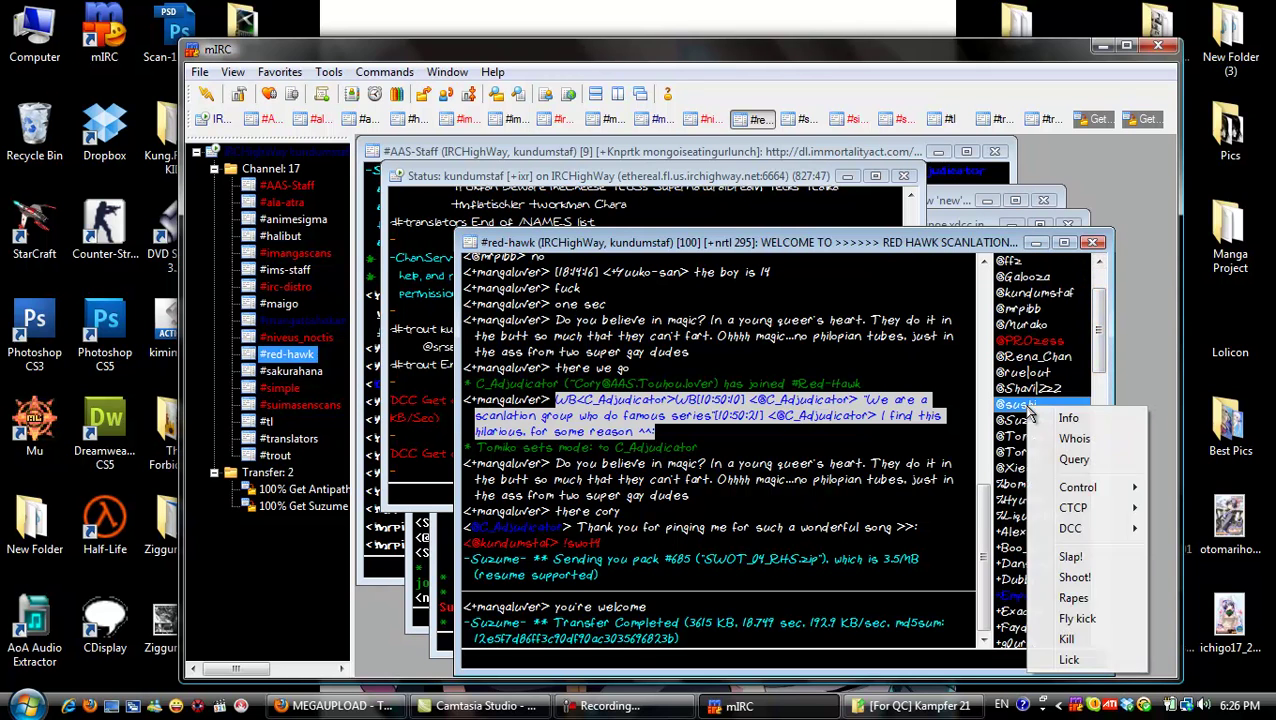
left_click(1075, 598)
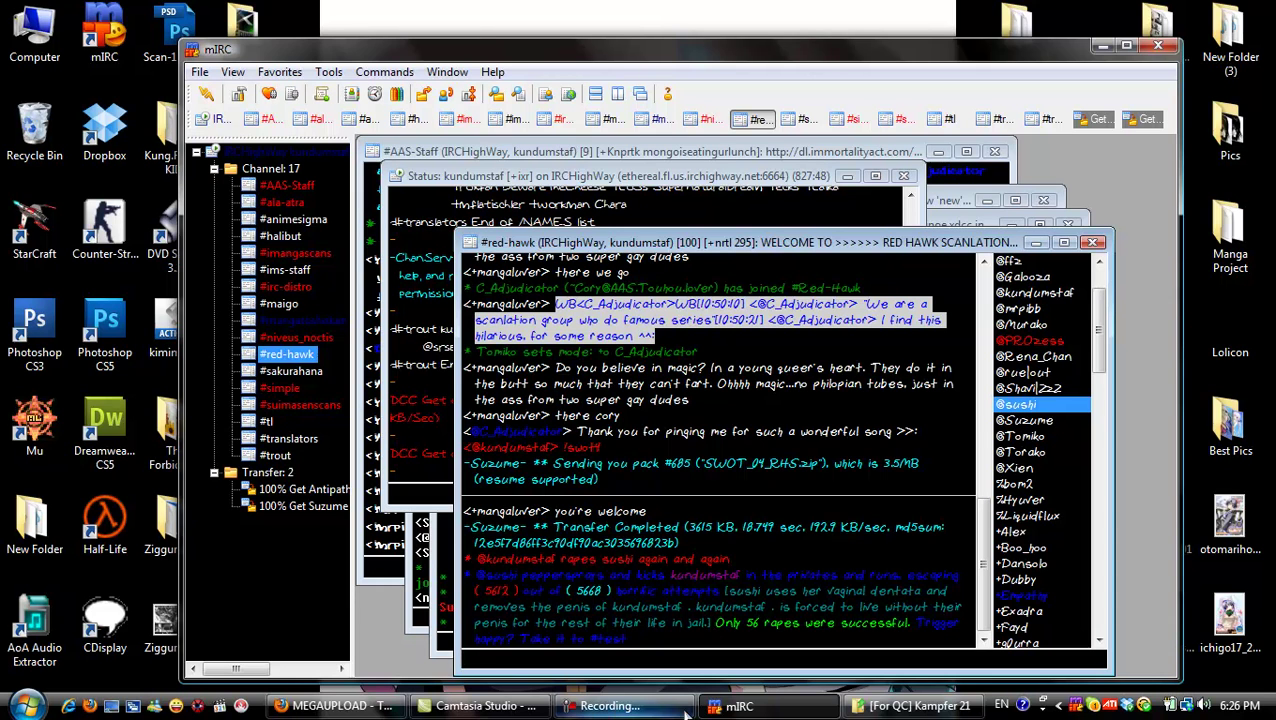
mouse_move(655, 712)
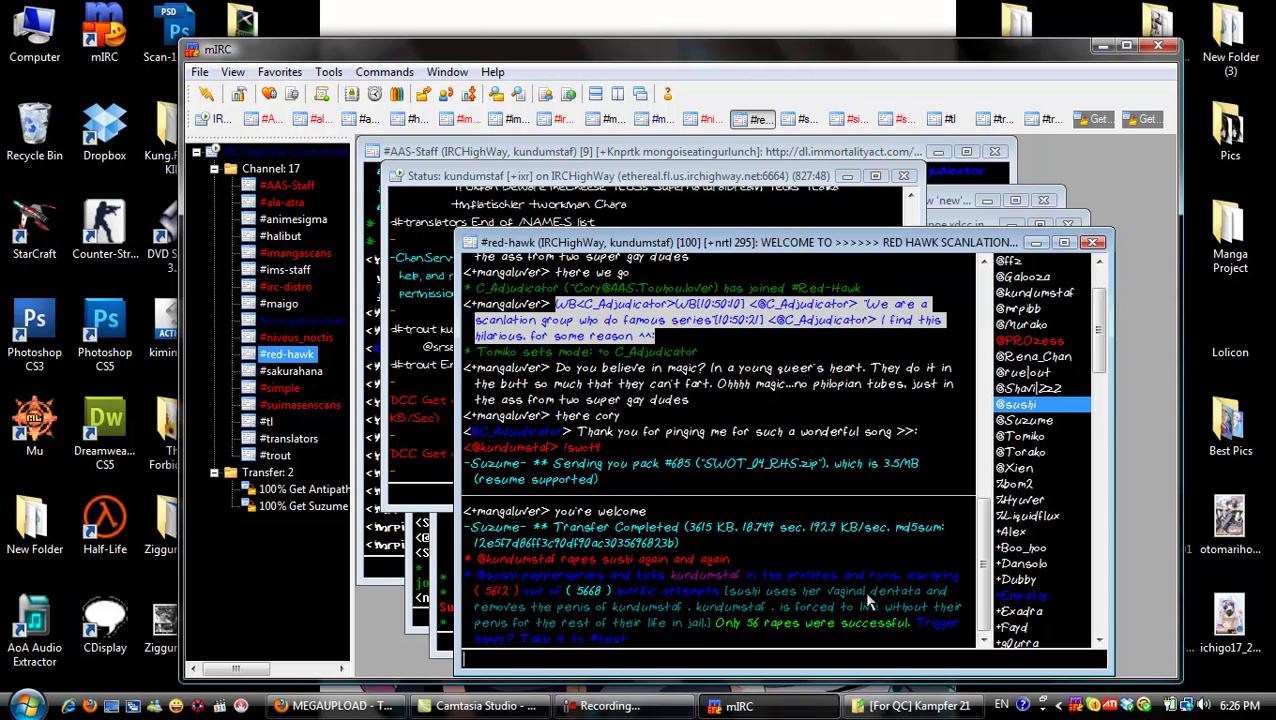